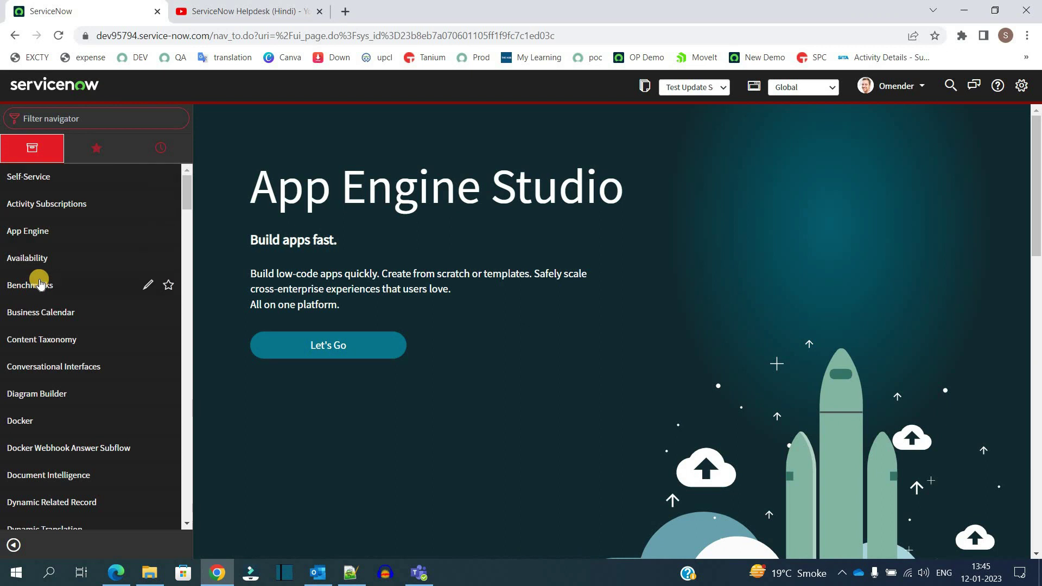
# - Open the Developer Laptop (Mac) item from the Hardware category of the self-service catalog
pyautogui.click(24, 177)
pyautogui.click(32, 305)
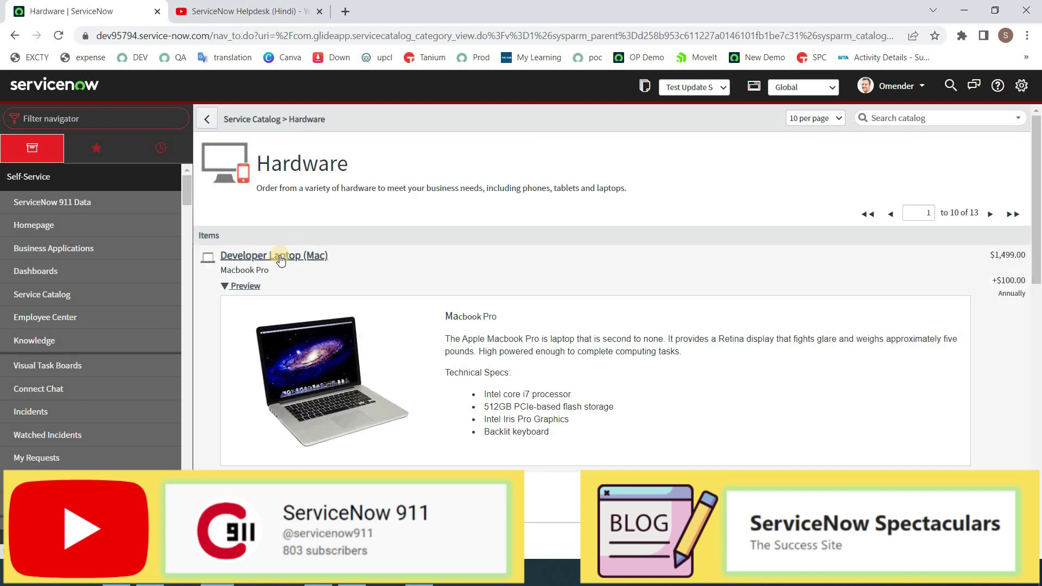
pyautogui.click(280, 261)
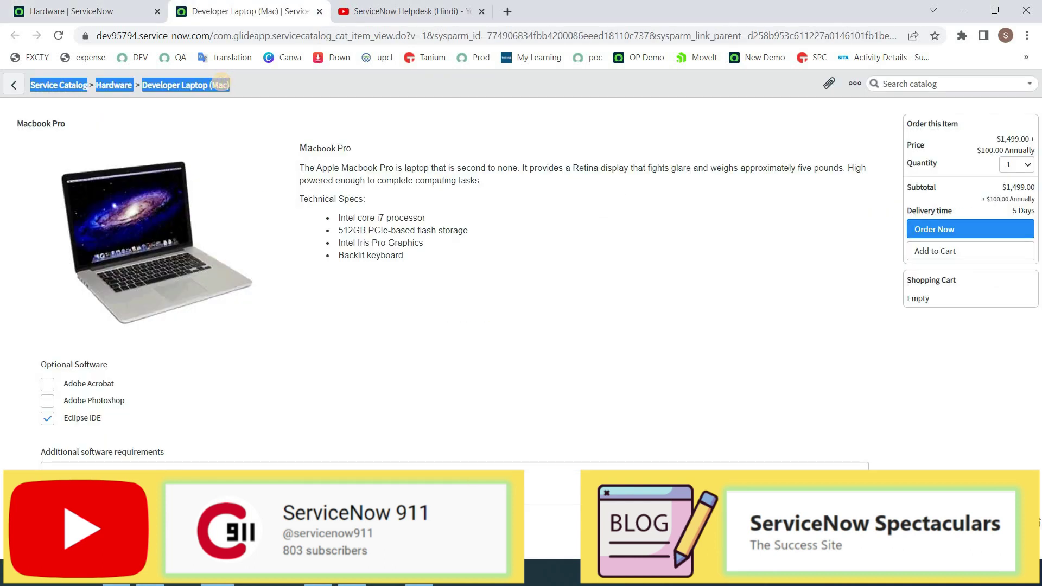
# - Open the configuration record of the Developer Laptop (Mac) catalog item
pyautogui.click(222, 82)
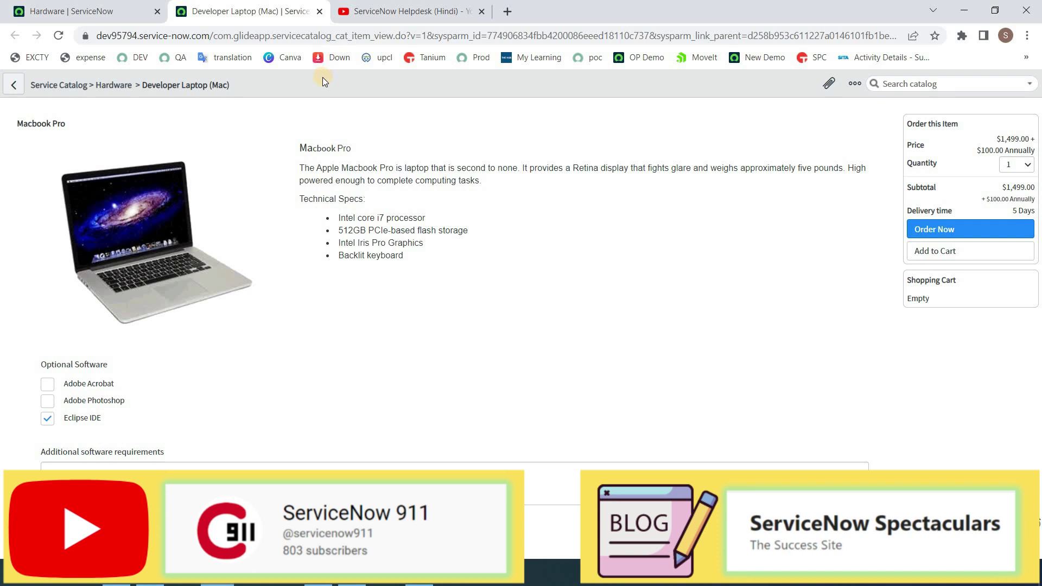
pyautogui.rightClick(322, 79)
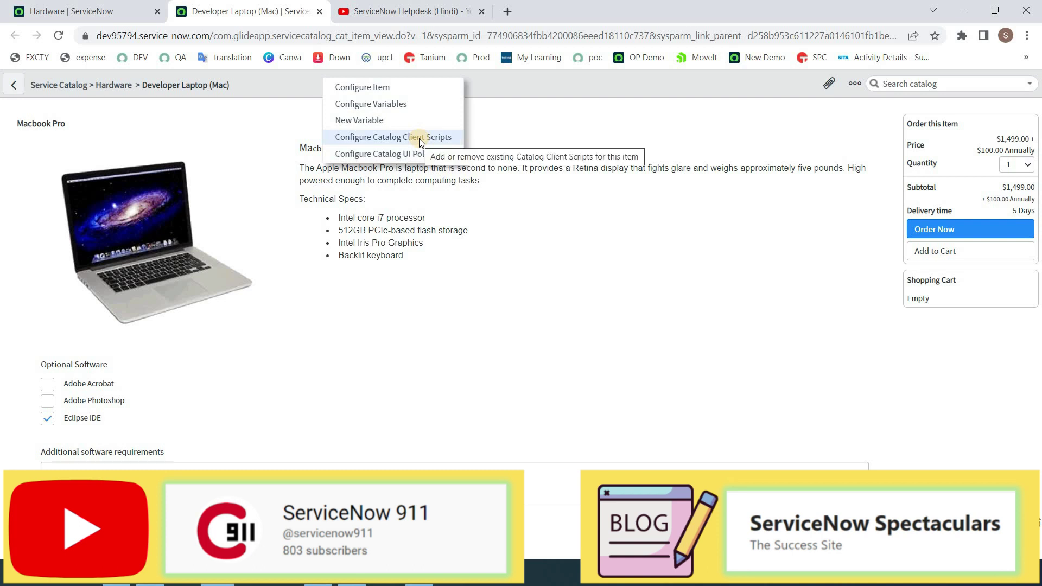
pyautogui.click(384, 85)
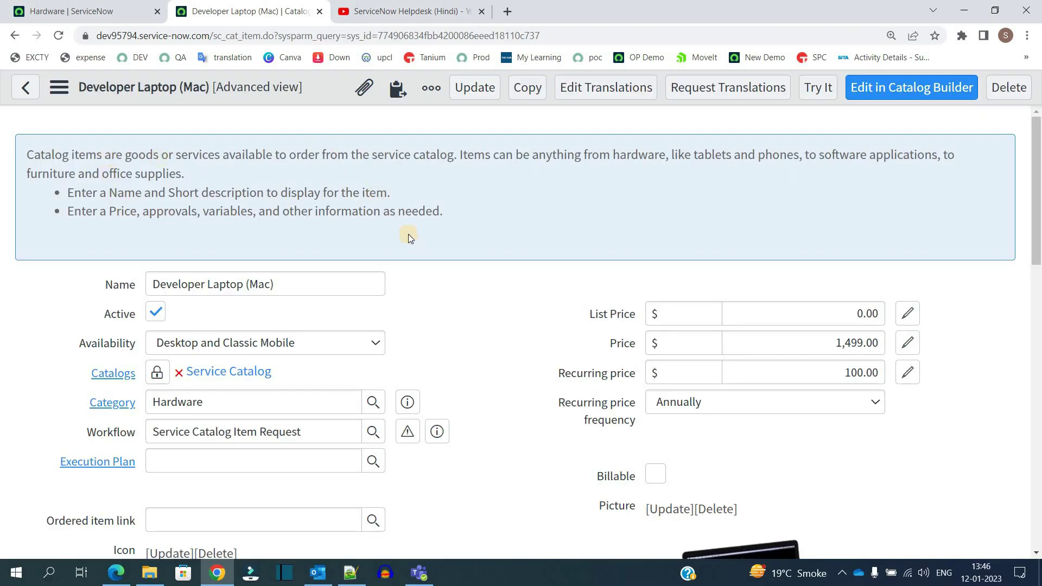
# - Examine the item's name, active state and availability options in the configuration record
pyautogui.scroll(-3, 402, 228)
pyautogui.tripleClick(329, 151)
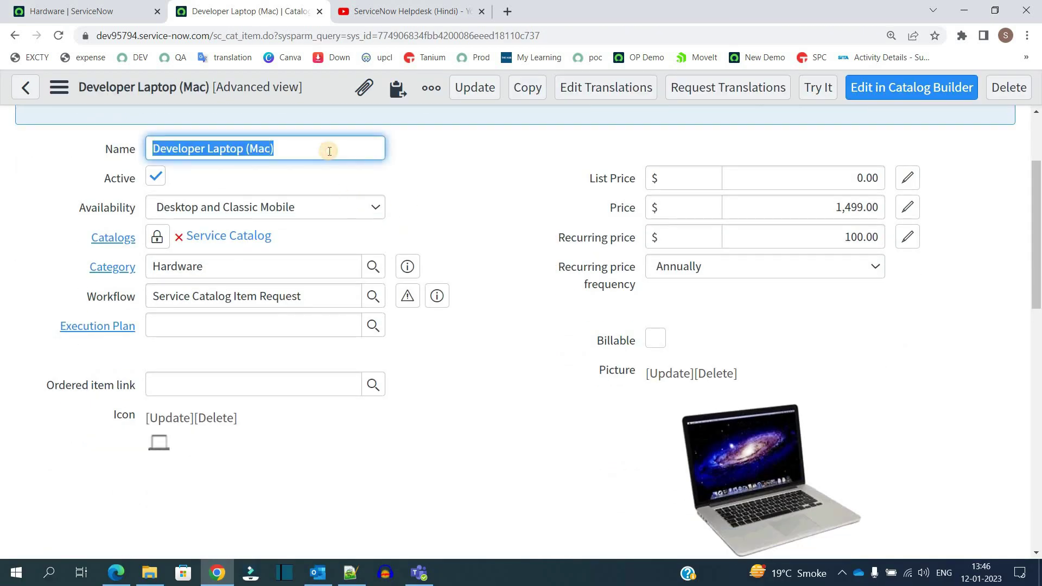
pyautogui.click(329, 151)
pyautogui.tripleClick(329, 151)
pyautogui.click(434, 190)
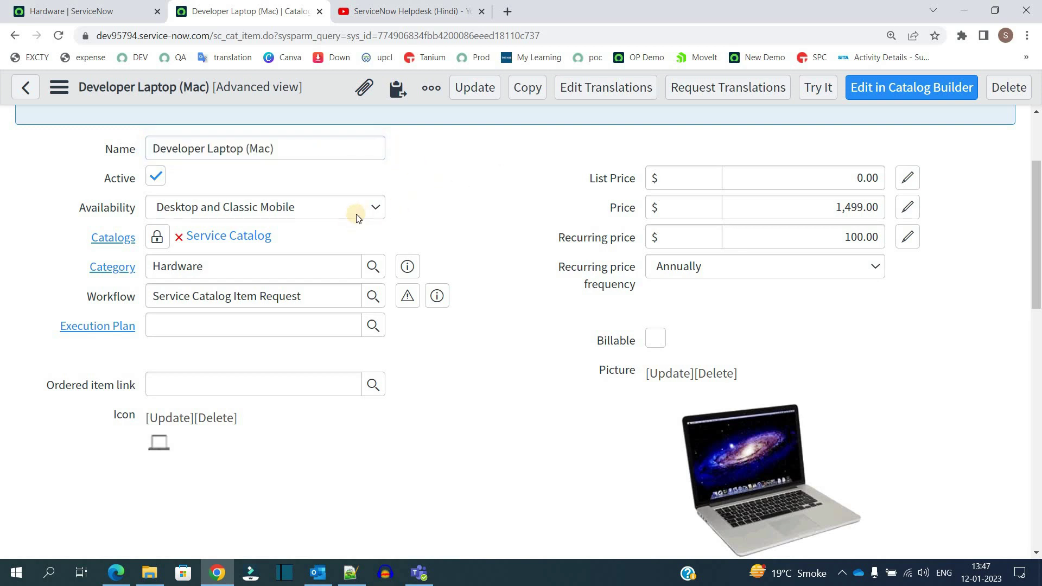
pyautogui.click(155, 176)
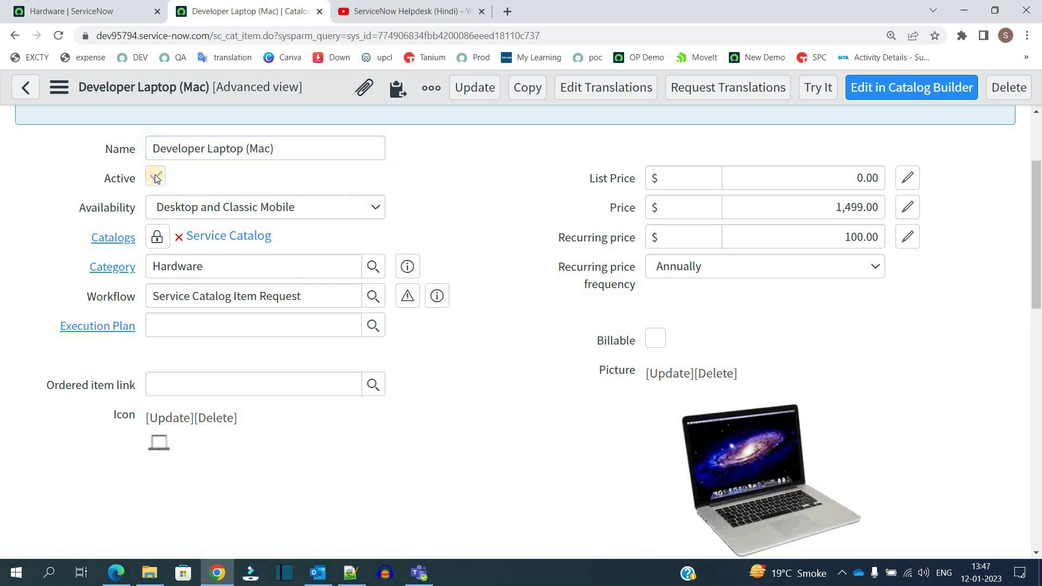
pyautogui.click(184, 208)
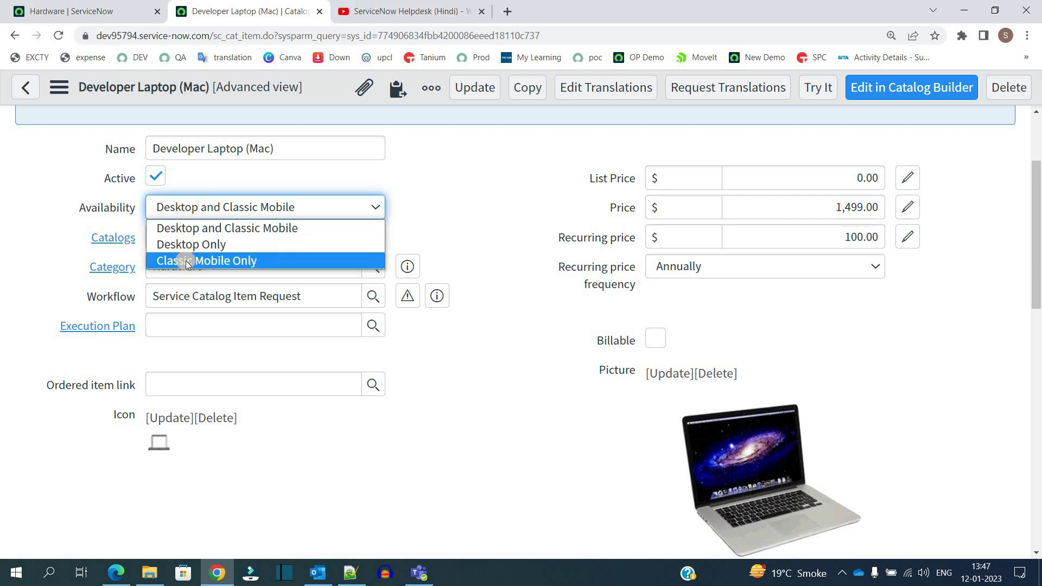
pyautogui.click(25, 245)
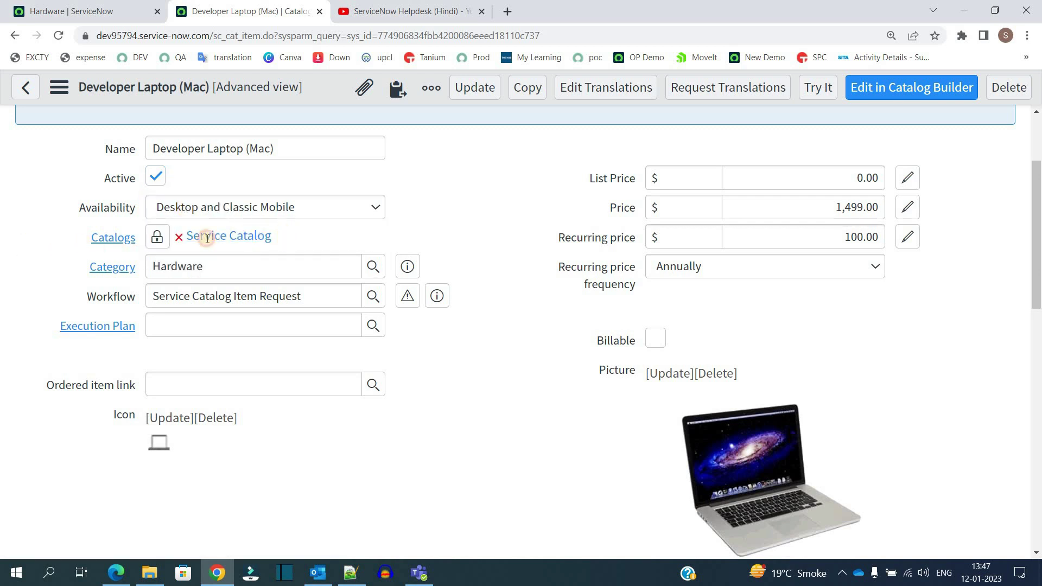
# - Add Test Catalog to the item's Catalogs alongside Service Catalog, then lock the list again
pyautogui.moveTo(186, 235); pyautogui.dragTo(264, 241)
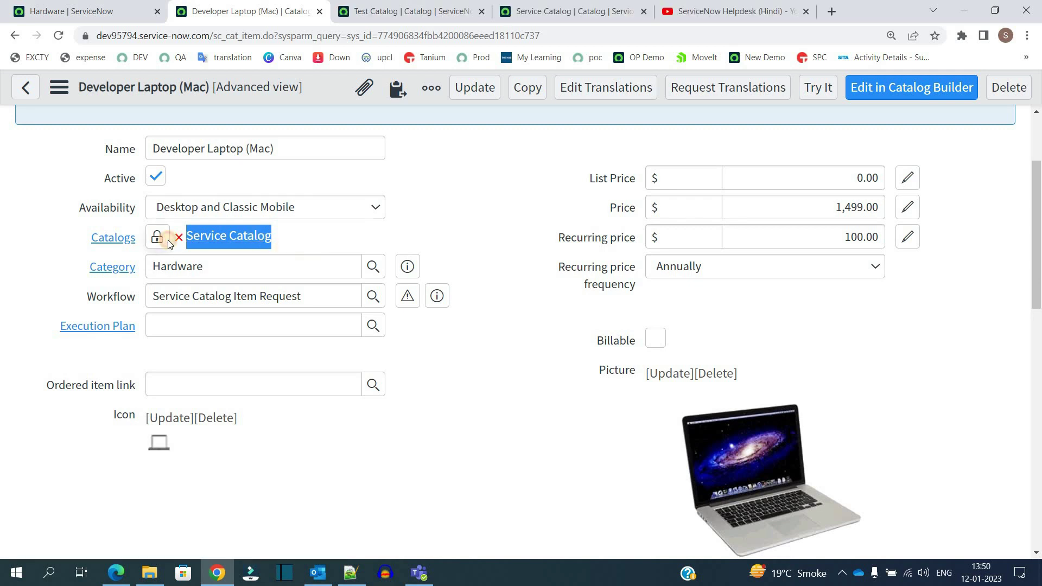
pyautogui.click(165, 239)
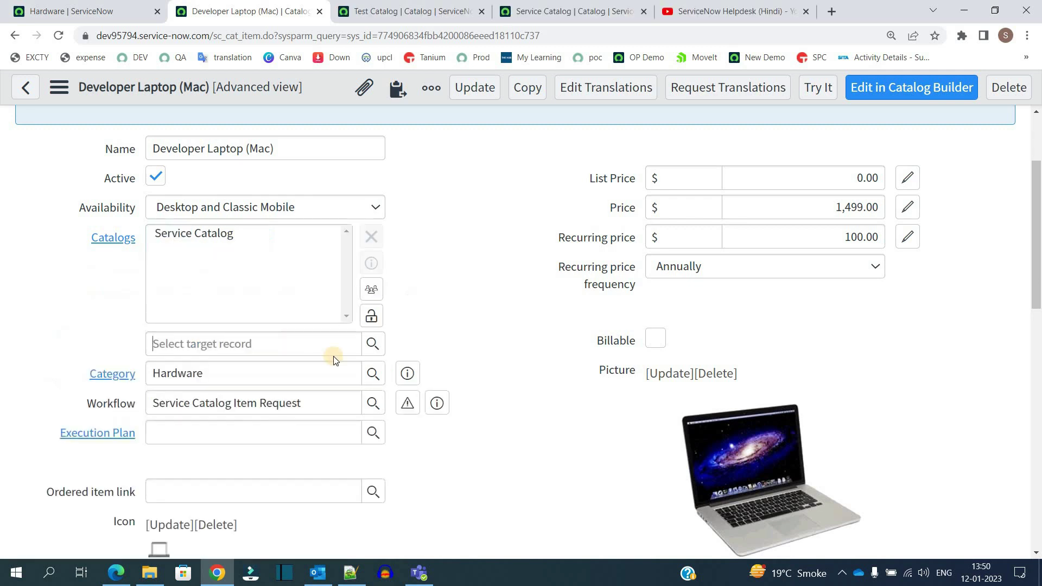
pyautogui.click(373, 344)
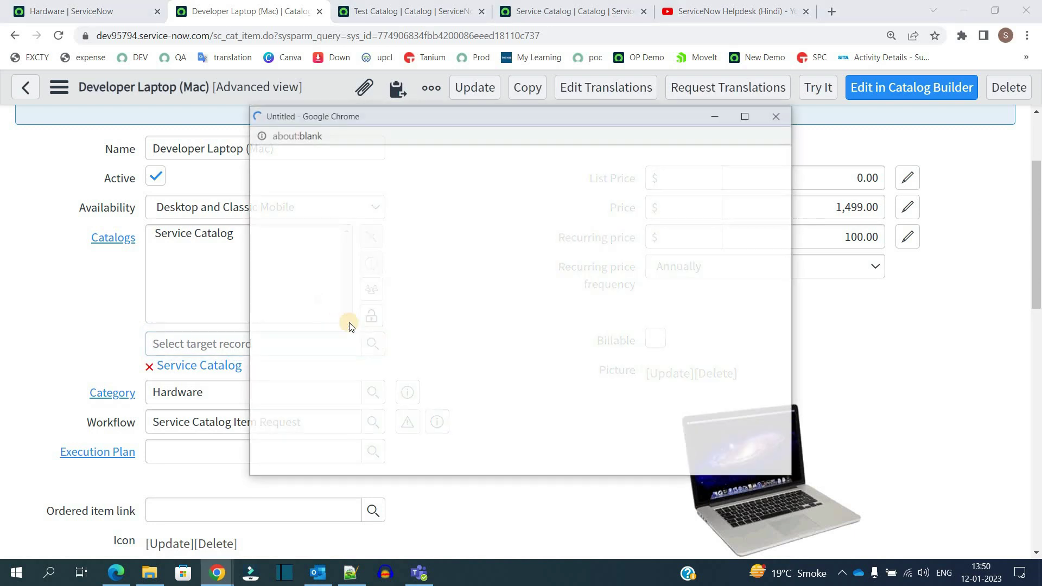
pyautogui.scroll(-1, 348, 326)
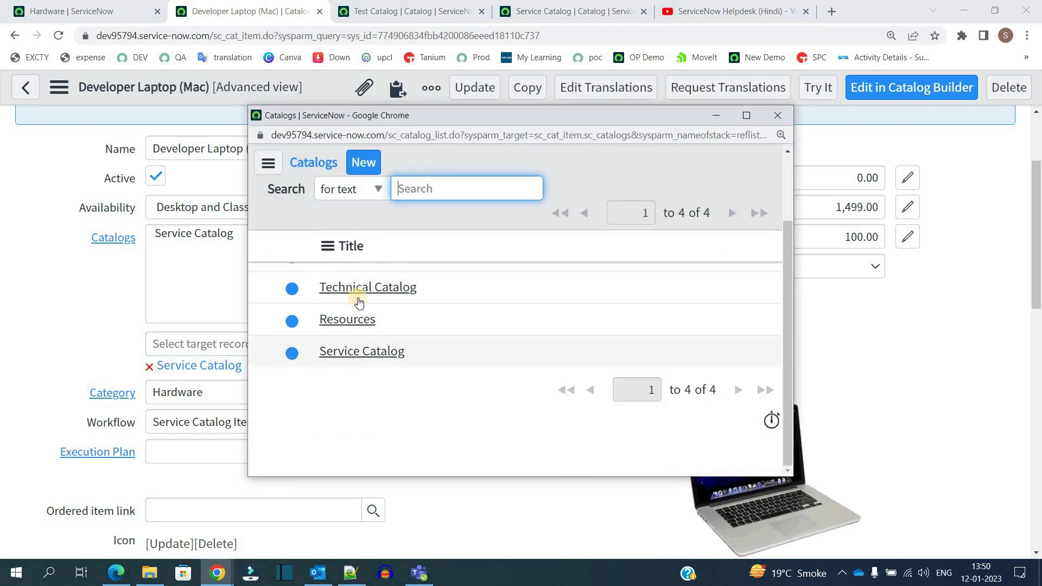
pyautogui.scroll(2, 355, 329)
pyautogui.click(360, 344)
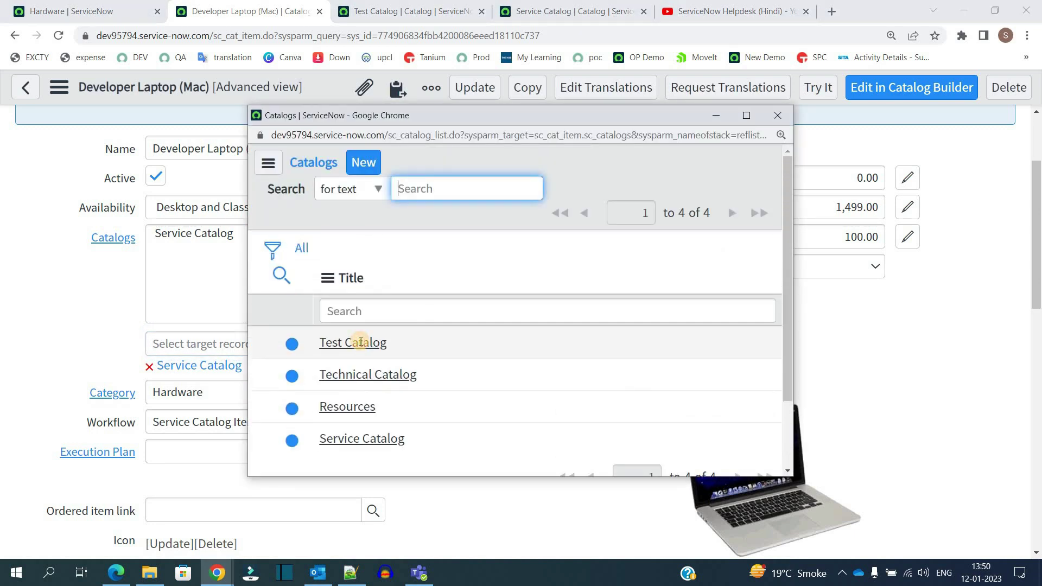
pyautogui.click(373, 317)
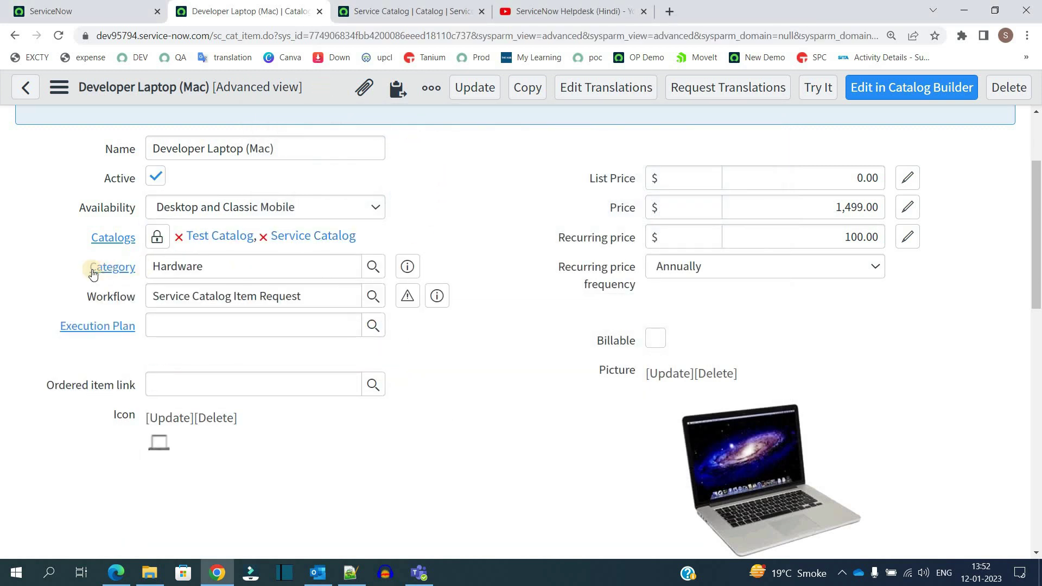
# - Look through the categories available for the item's Category field and close the lookup without choosing one
pyautogui.click(208, 262)
pyautogui.doubleClick(208, 262)
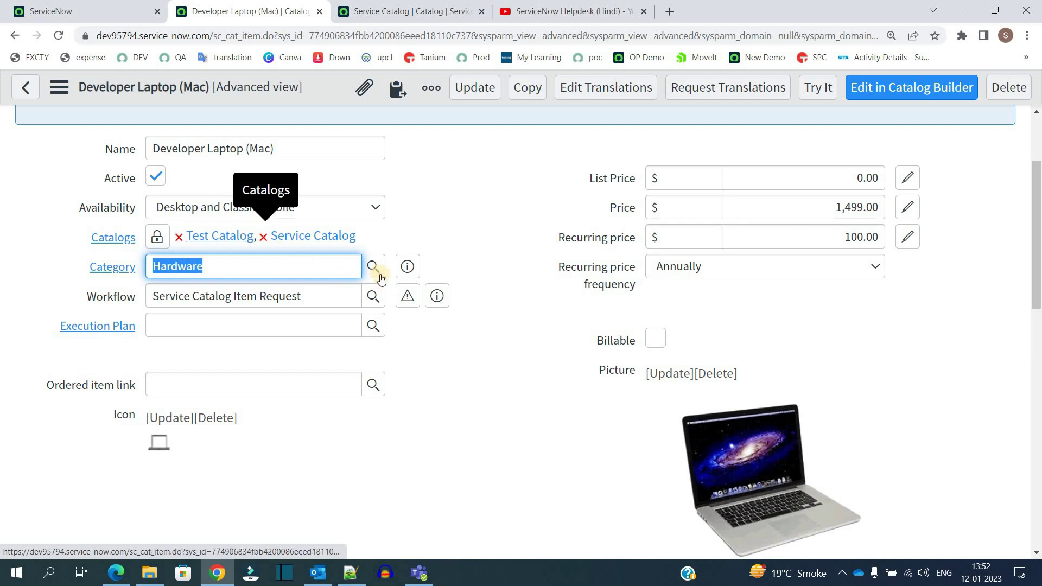
pyautogui.click(342, 271)
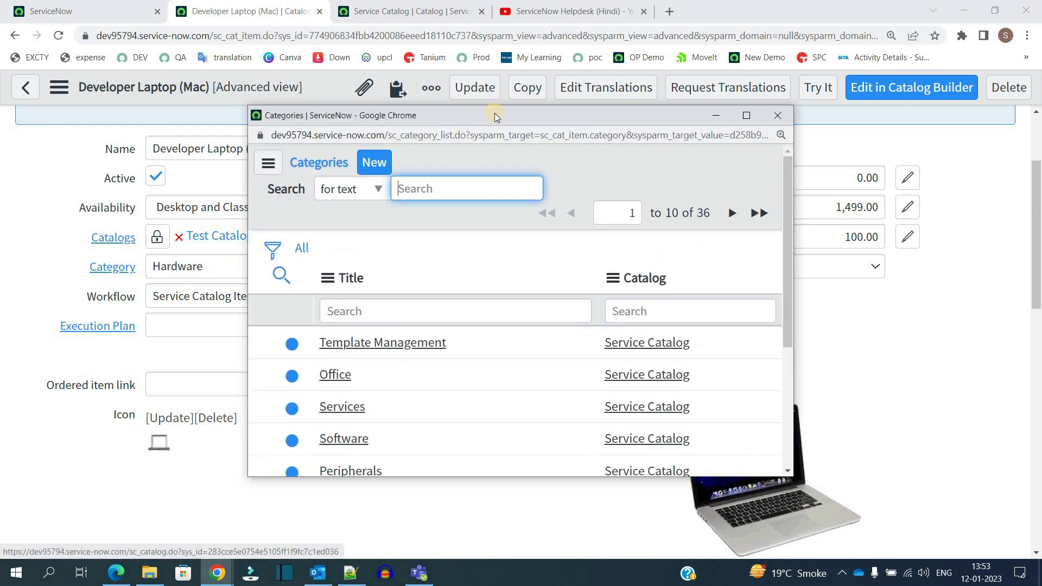
pyautogui.moveTo(493, 114); pyautogui.dragTo(623, 126)
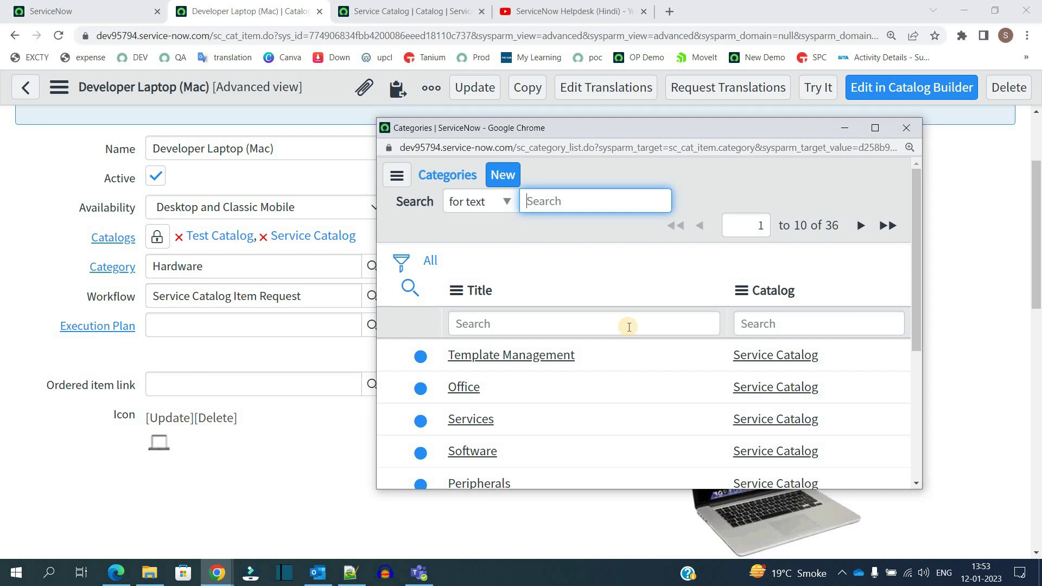
pyautogui.scroll(-4, 619, 325)
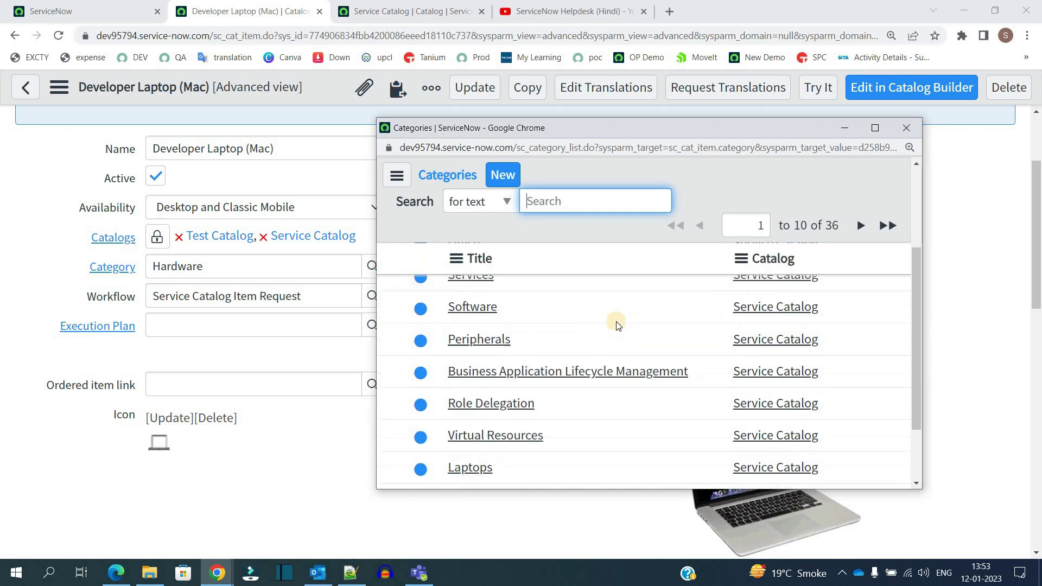
pyautogui.click(908, 128)
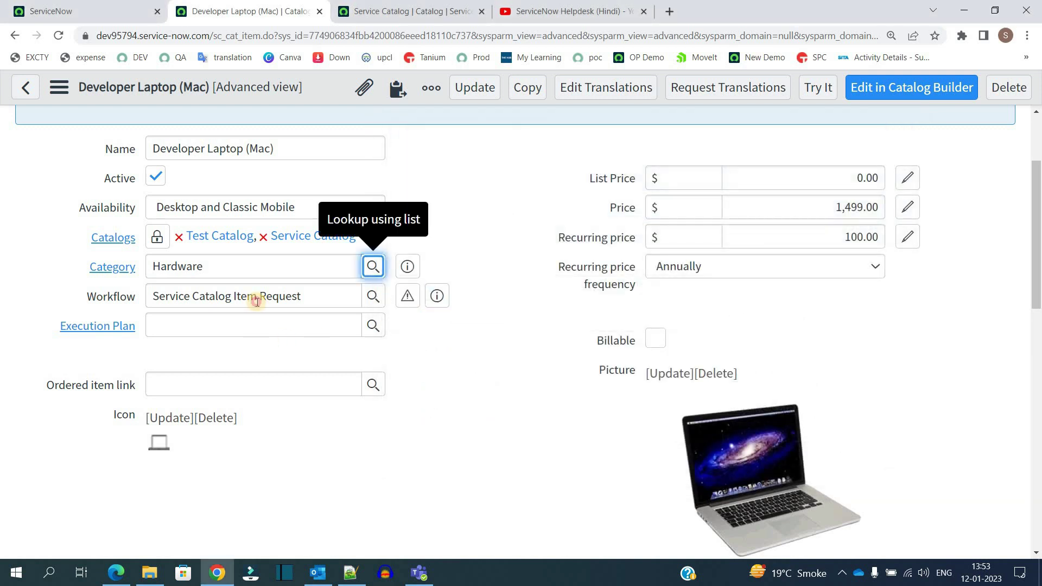
# - Open the item's assigned Service Catalog Item Request workflow and view its whole diagram at default zoom
pyautogui.tripleClick(256, 298)
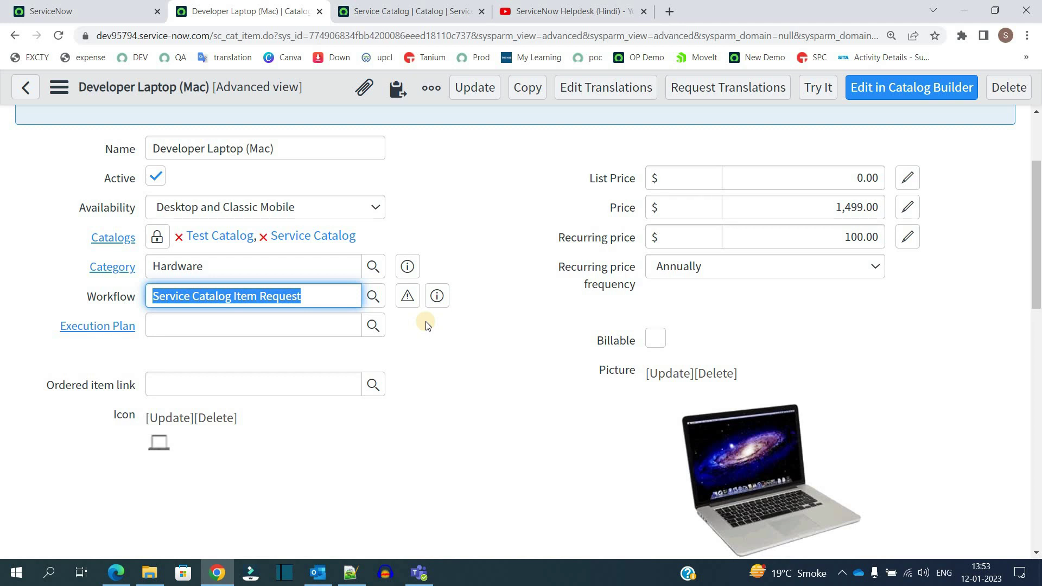
pyautogui.click(406, 300)
pyautogui.click(693, 314)
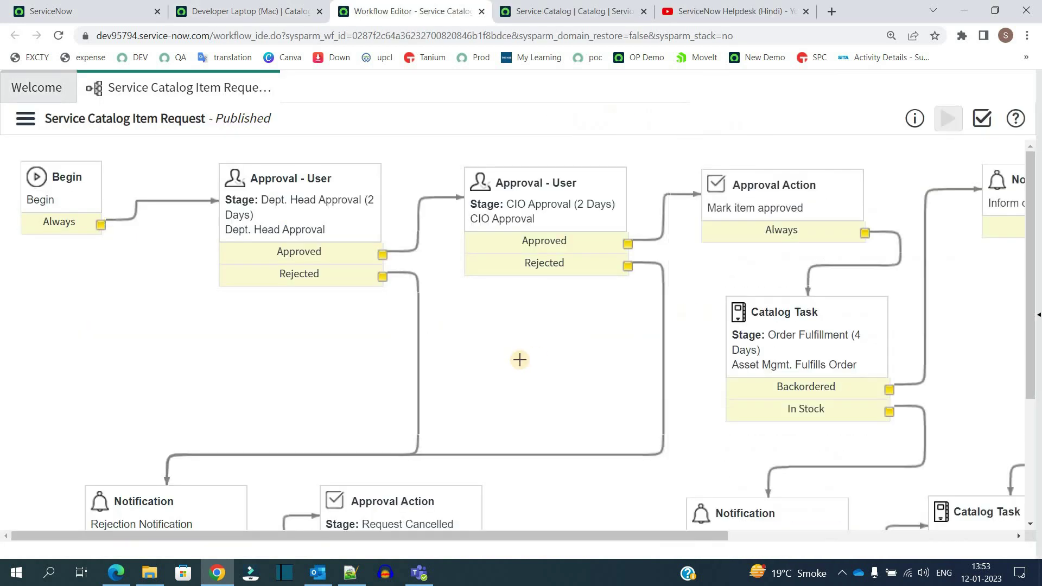
pyautogui.hotkey('ctrl', '0')
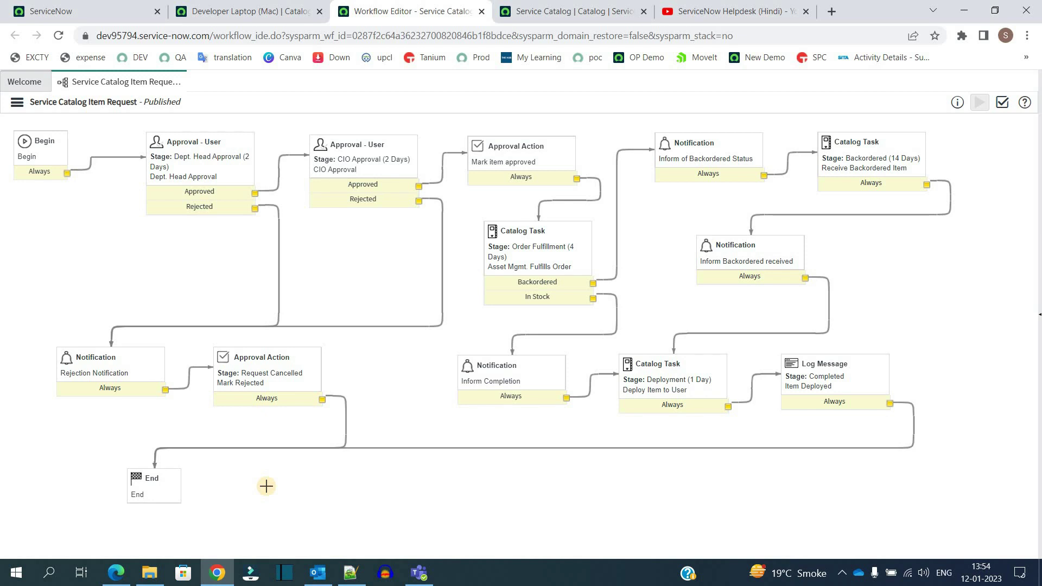
# - Return to the Developer Laptop (Mac) record and examine its price and recurring price fields
pyautogui.click(250, 11)
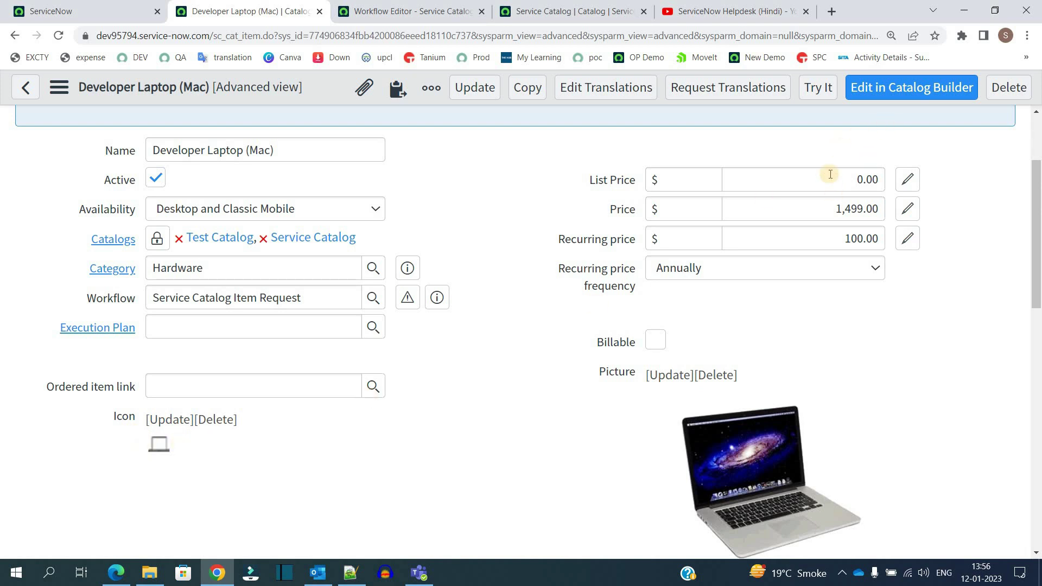
pyautogui.click(824, 208)
pyautogui.click(820, 239)
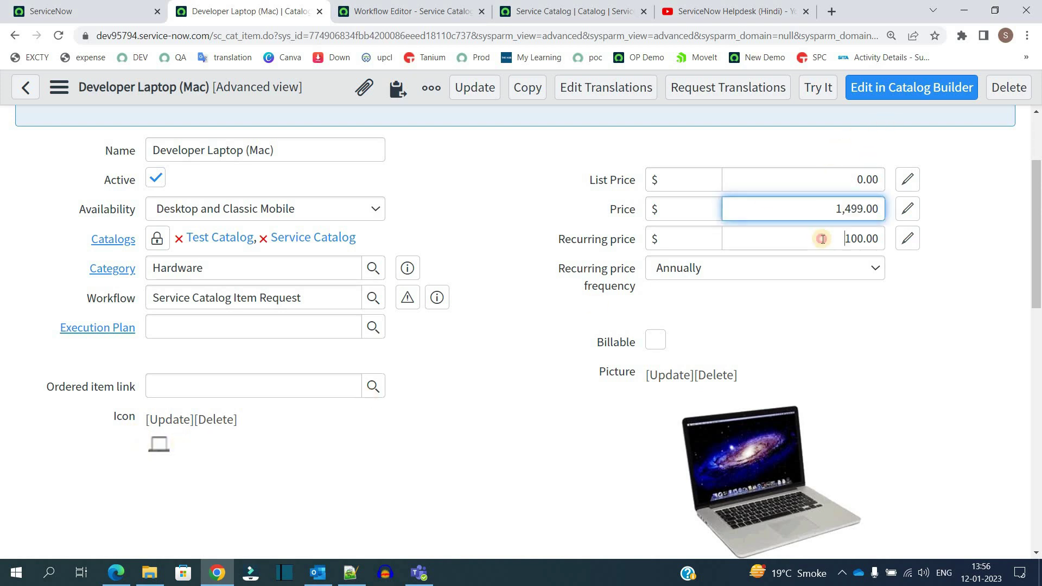
# - Examine the item's short description and read through the full text of its description
pyautogui.scroll(-5, 416, 335)
pyautogui.tripleClick(407, 346)
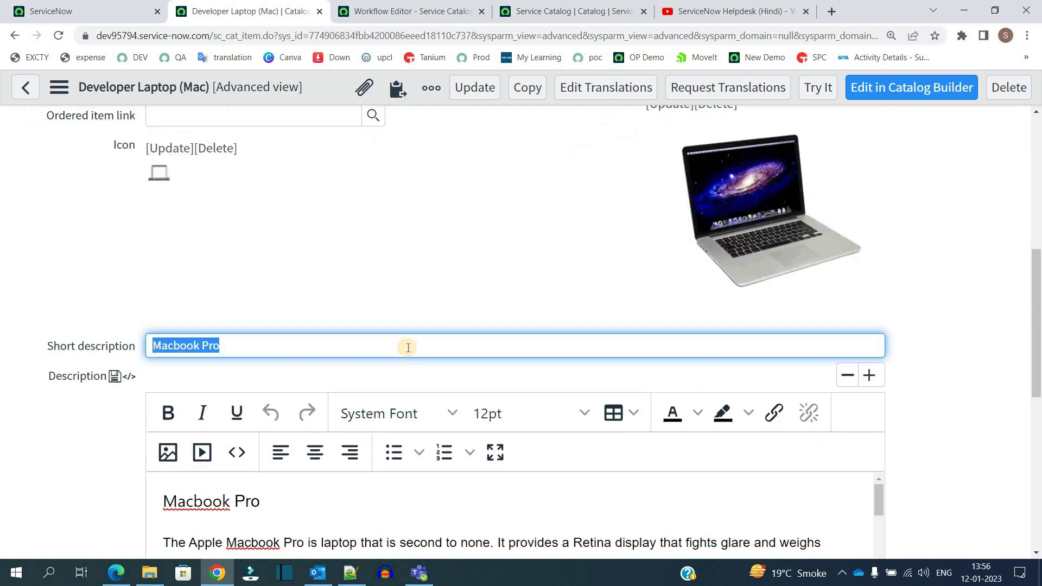
pyautogui.click(408, 347)
pyautogui.scroll(-4, 408, 347)
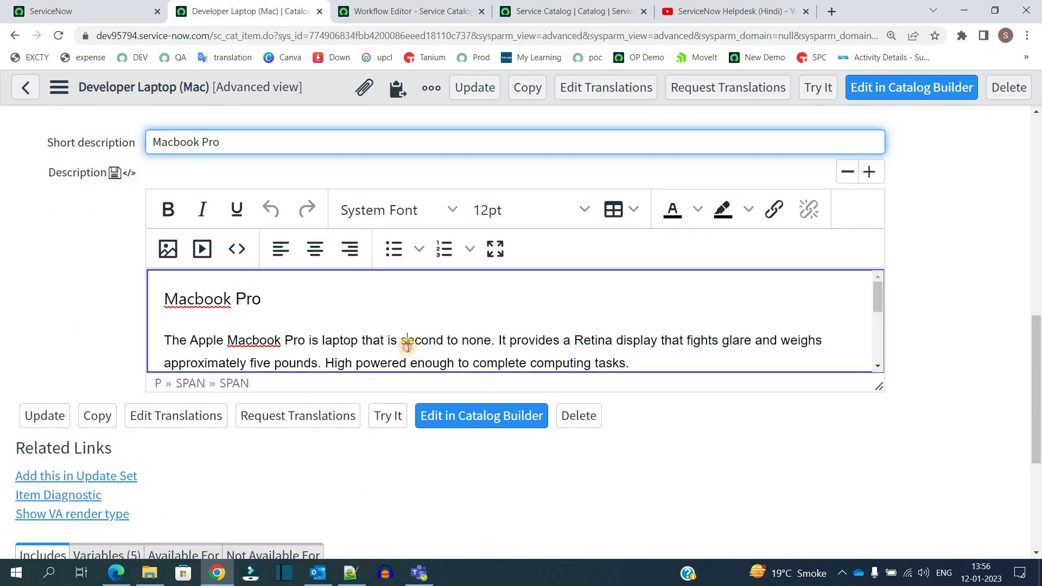
pyautogui.tripleClick(404, 344)
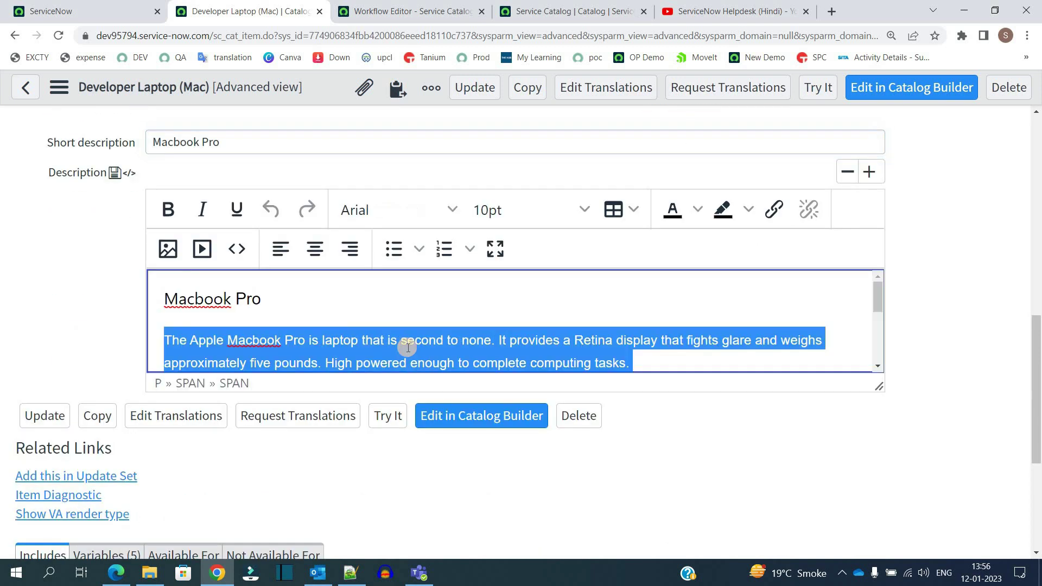
pyautogui.tripleClick(336, 146)
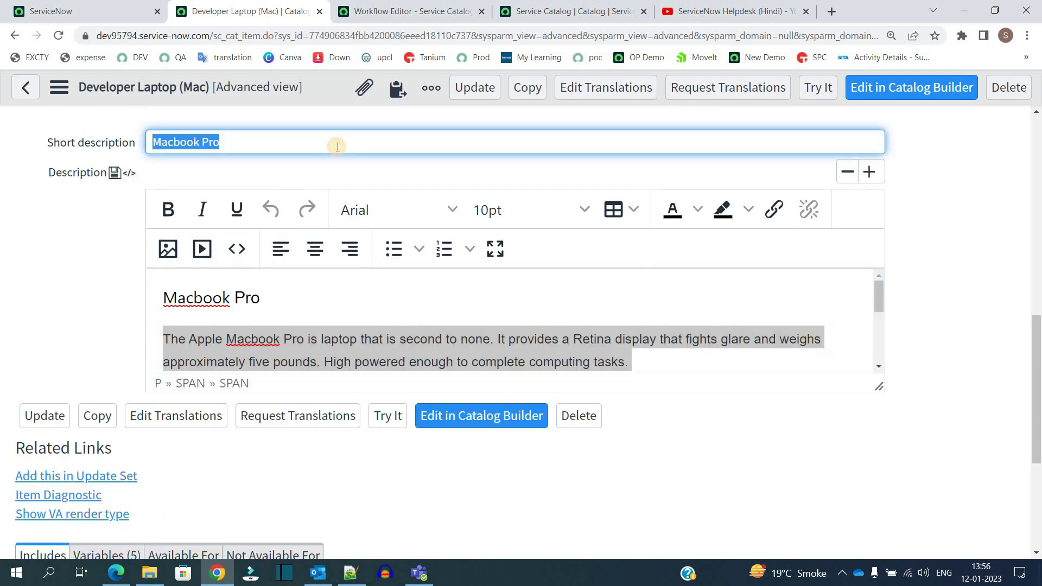
pyautogui.click(210, 293)
pyautogui.hotkey('ctrl', 'a')
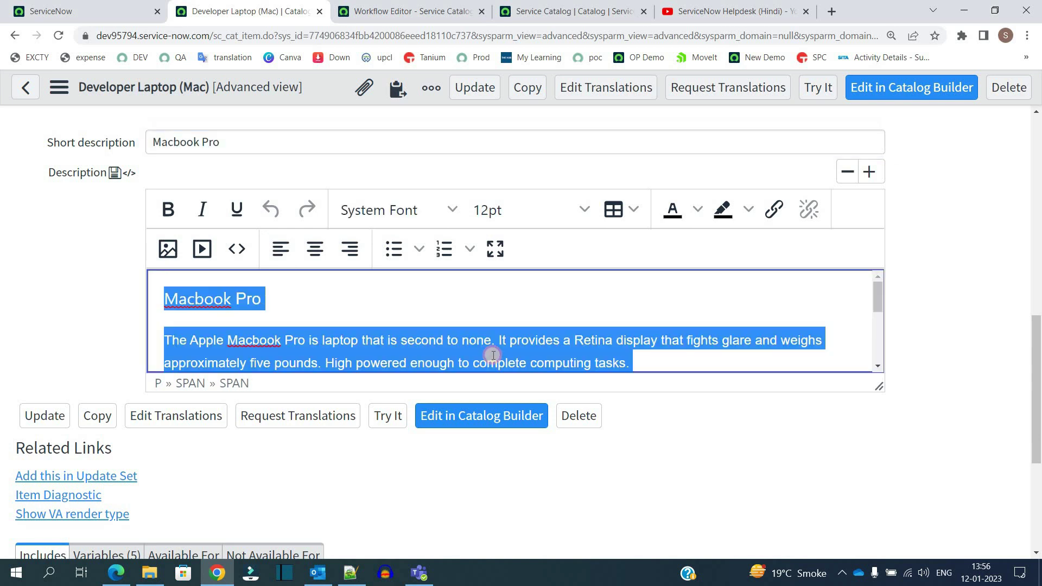
pyautogui.scroll(-3, 497, 326)
pyautogui.click(497, 324)
pyautogui.scroll(-1, 497, 325)
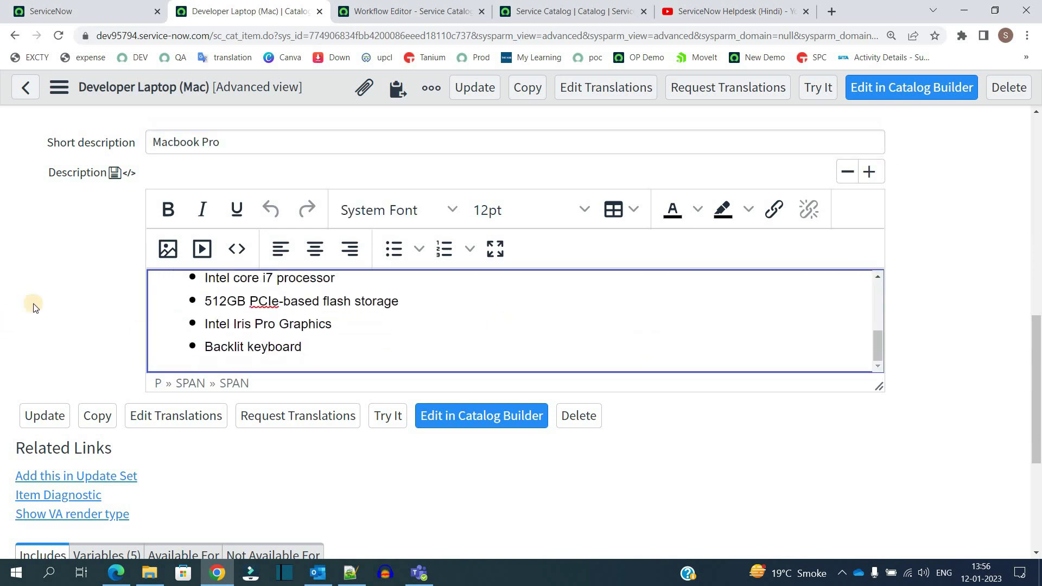
pyautogui.click(61, 292)
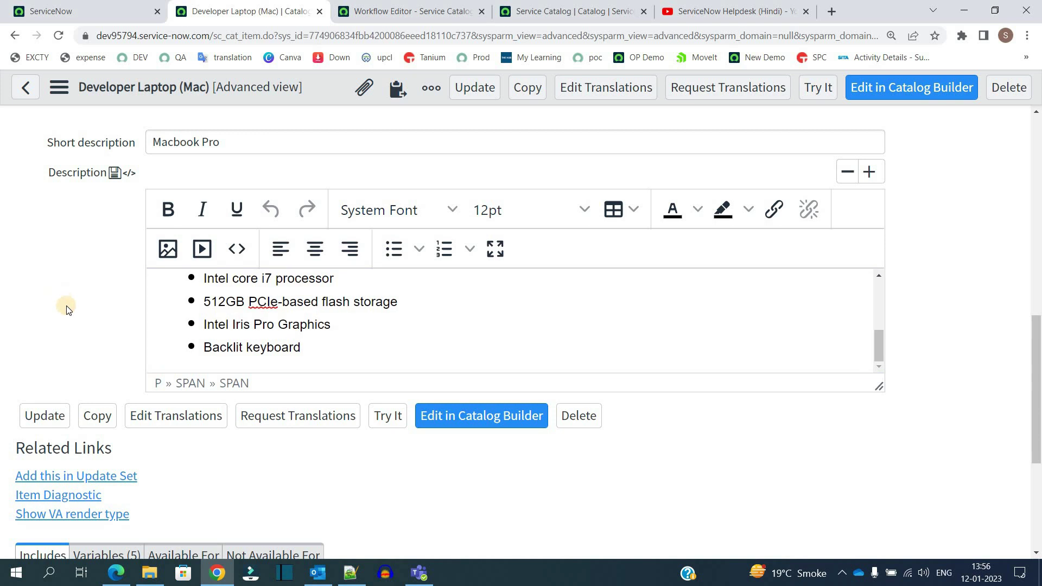
# - Show the item's related Variables list and examine the type, question and order of each variable
pyautogui.scroll(-4, 66, 305)
pyautogui.click(103, 360)
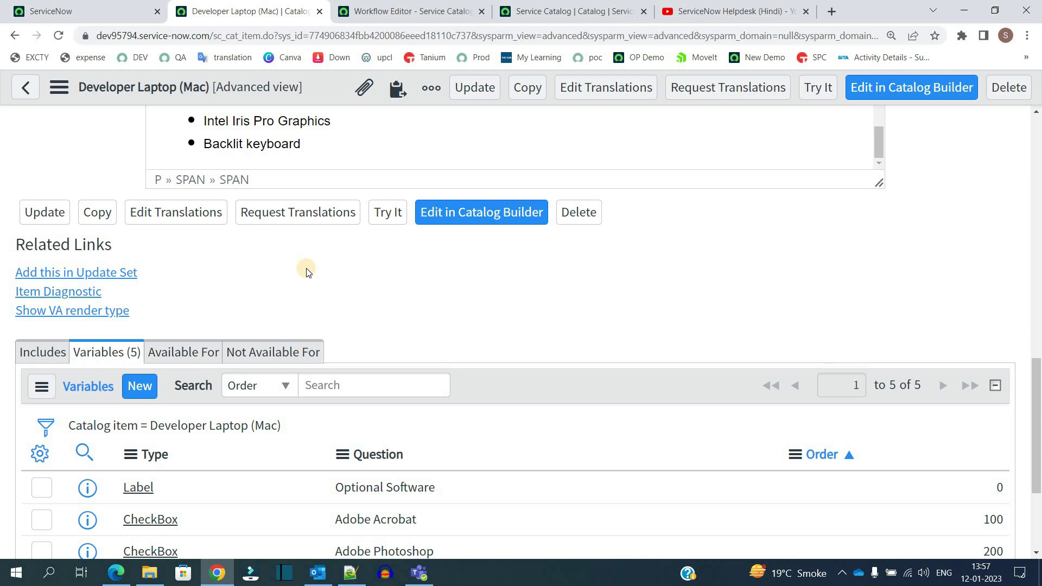
pyautogui.scroll(-3, 306, 271)
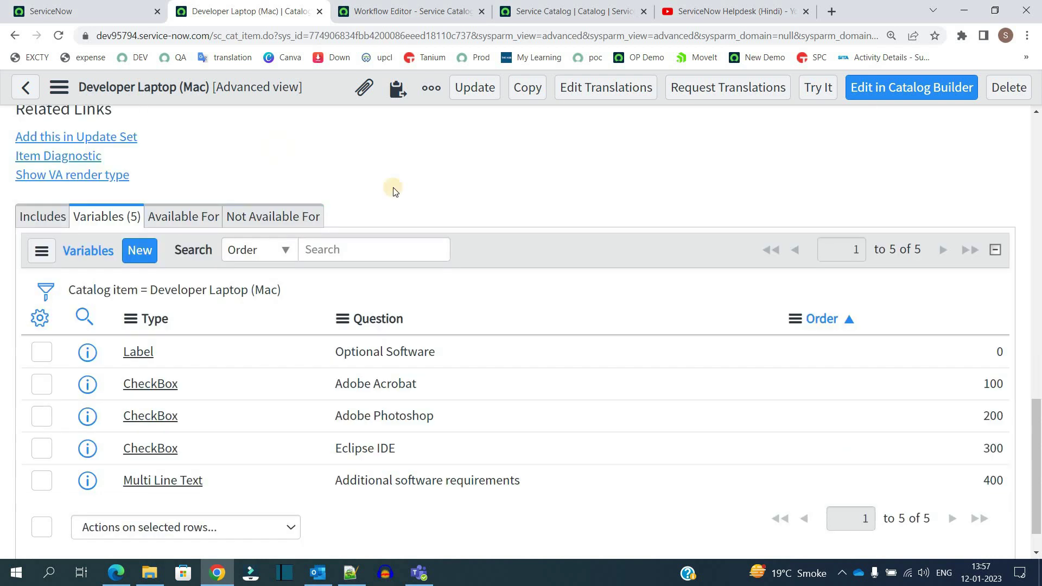
# - Check the variable list's count and order values, and open the Additional software requirements variable in a separate tab beside the item record
pyautogui.moveTo(901, 250); pyautogui.dragTo(922, 250)
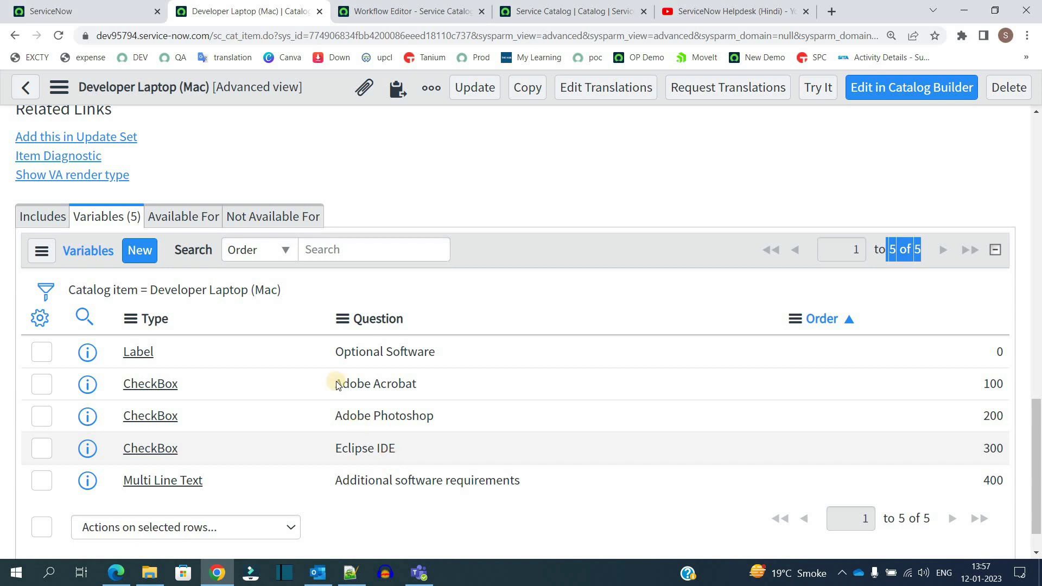
pyautogui.doubleClick(922, 384)
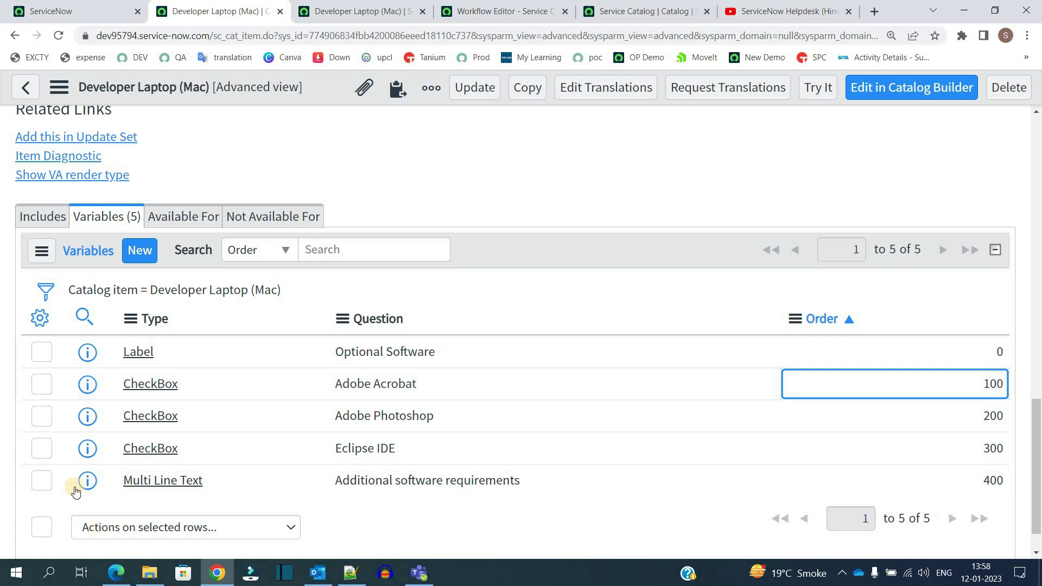
pyautogui.keyDown('ctrl'); pyautogui.click(143, 479); pyautogui.keyUp('ctrl')
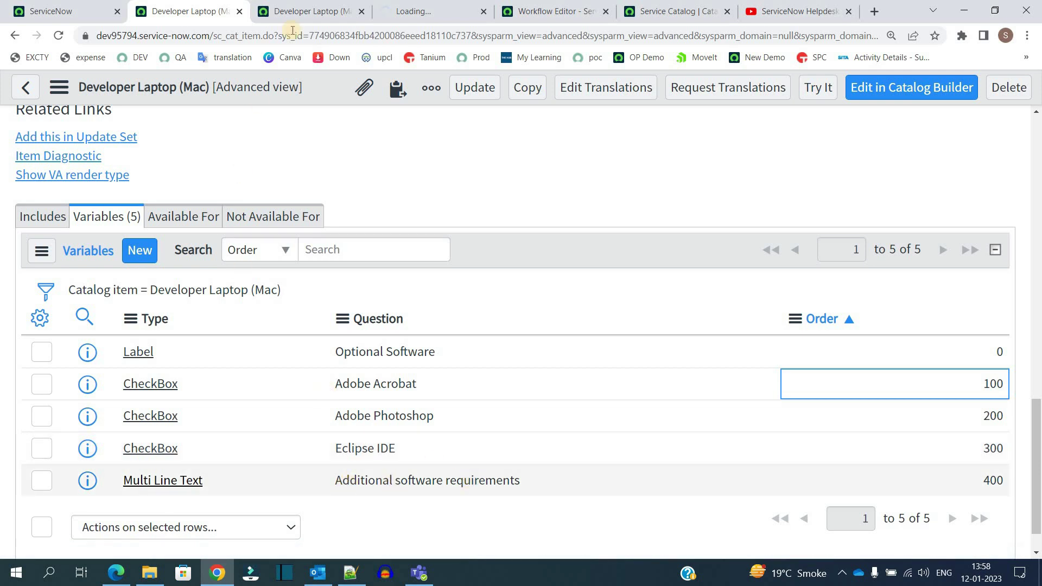
pyautogui.moveTo(446, 5); pyautogui.dragTo(323, 6)
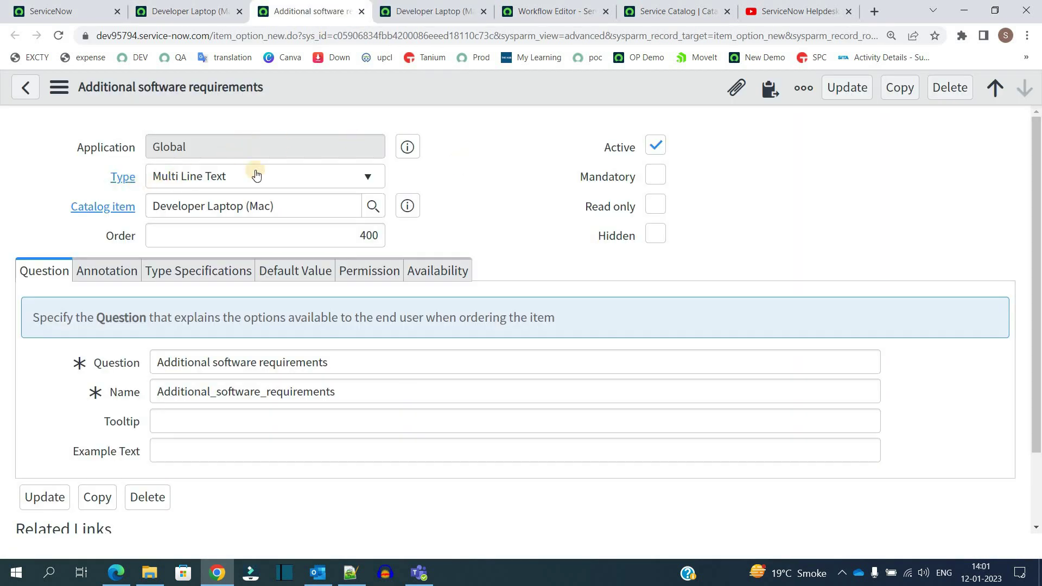
# - Examine the variable's catalog item, order, question, name and tooltip fields
pyautogui.tripleClick(260, 213)
pyautogui.tripleClick(286, 235)
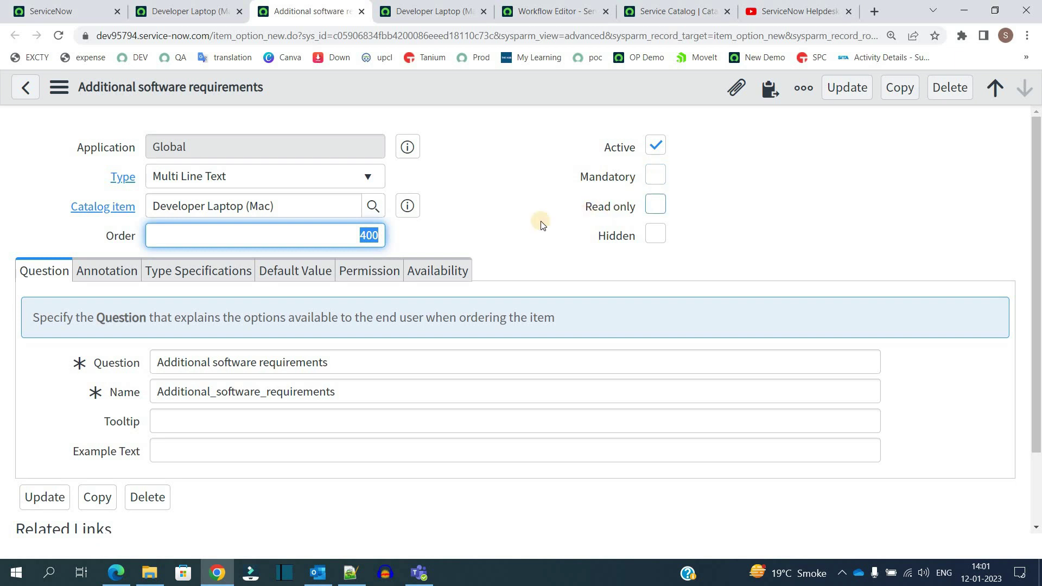
pyautogui.tripleClick(205, 362)
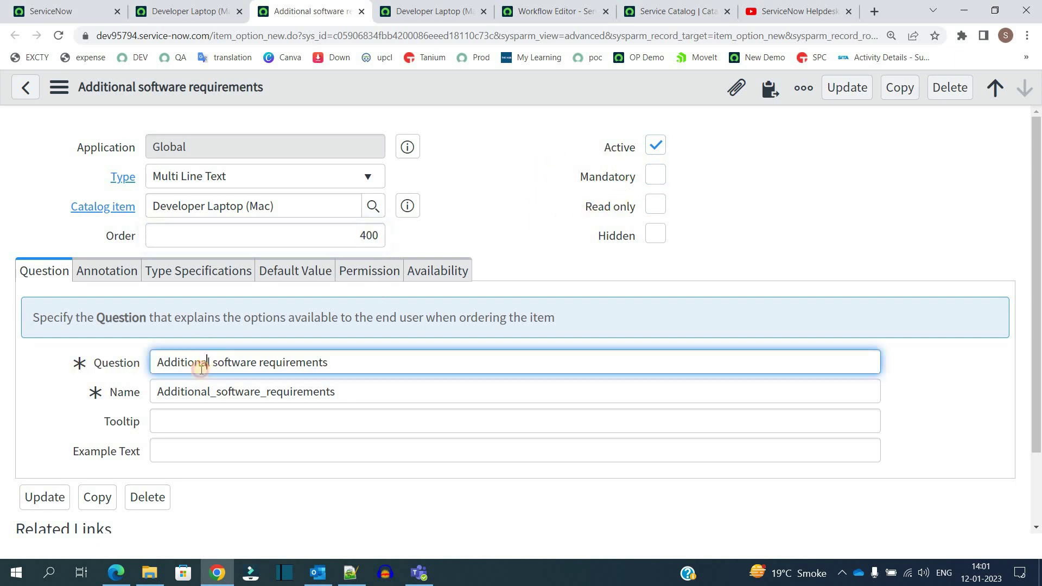
pyautogui.tripleClick(185, 390)
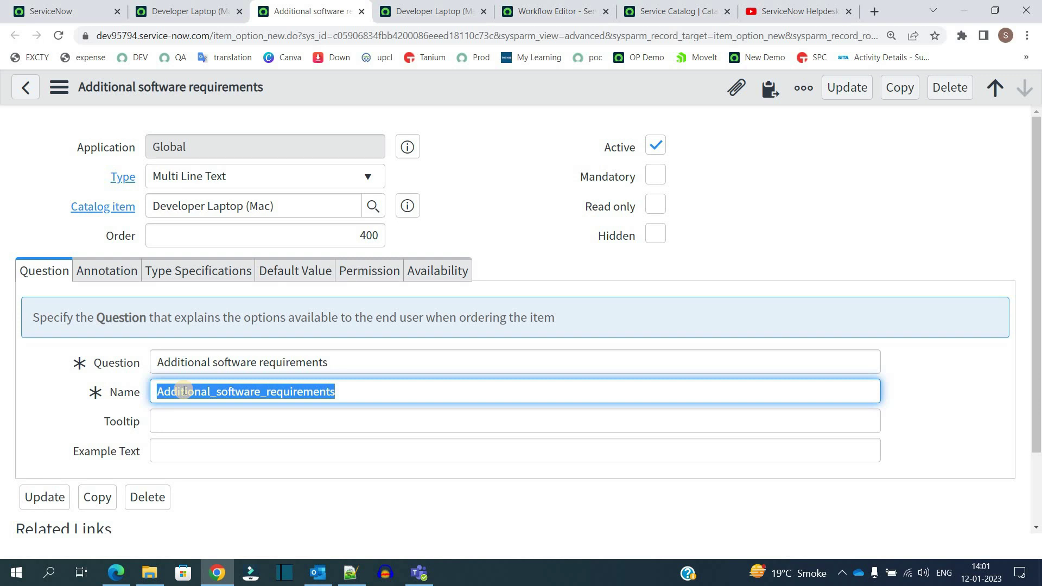
pyautogui.click(184, 430)
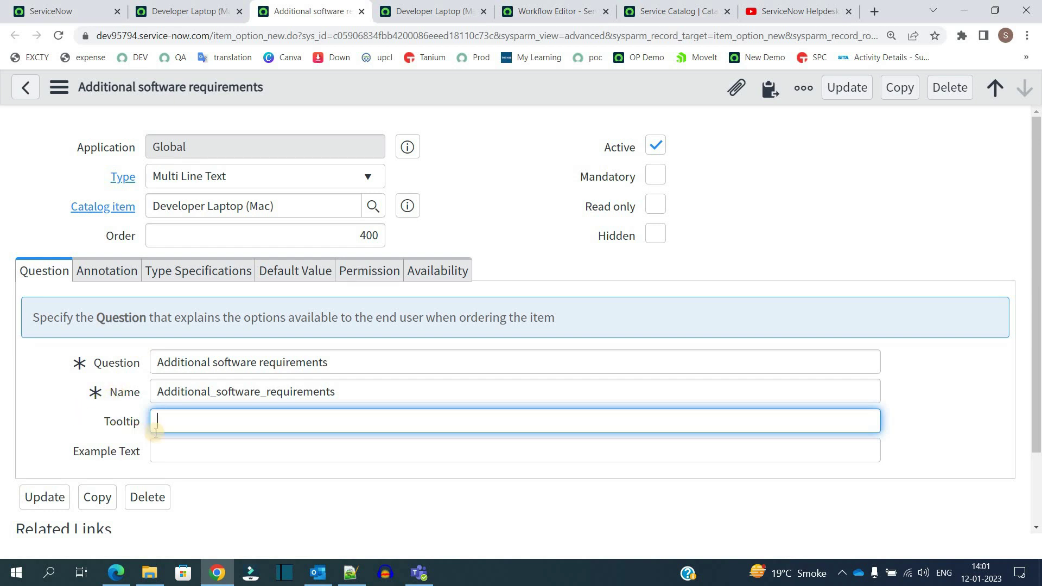
# - Examine the variable's annotation settings, enabling Show help to inspect the help tag and disabling it again
pyautogui.click(88, 270)
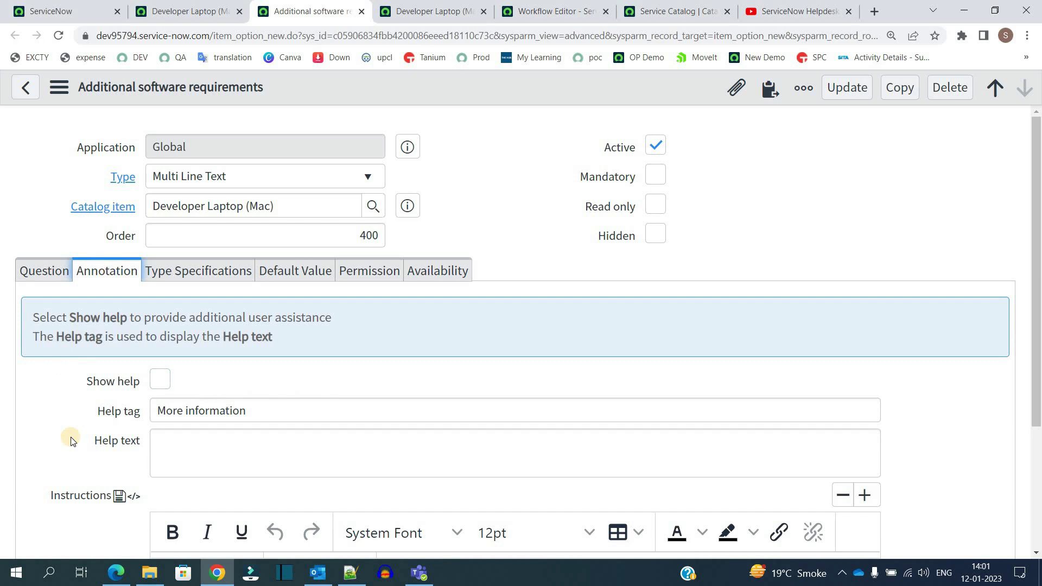
pyautogui.scroll(-2, 158, 298)
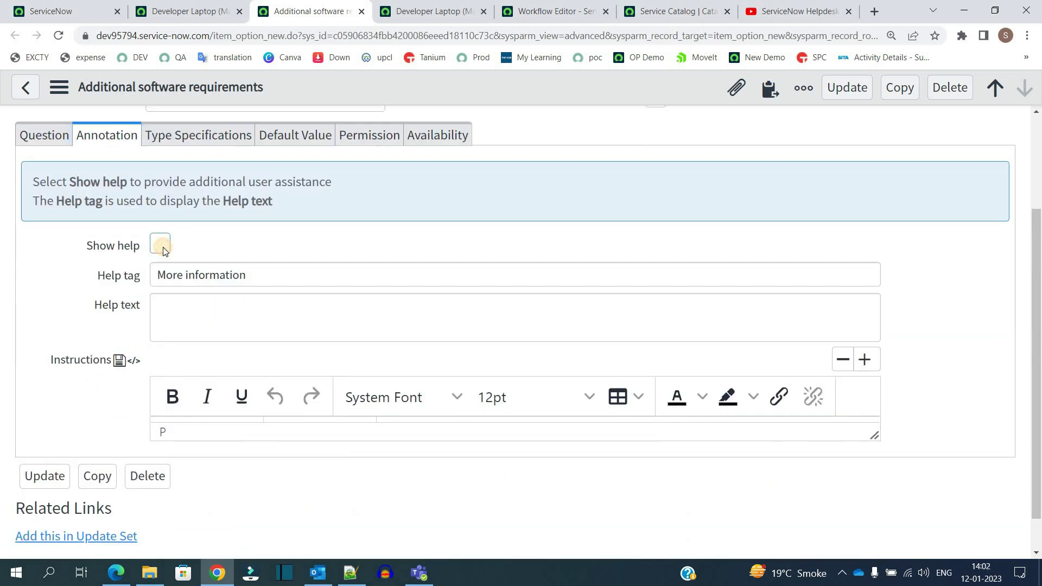
pyautogui.click(163, 249)
pyautogui.doubleClick(195, 282)
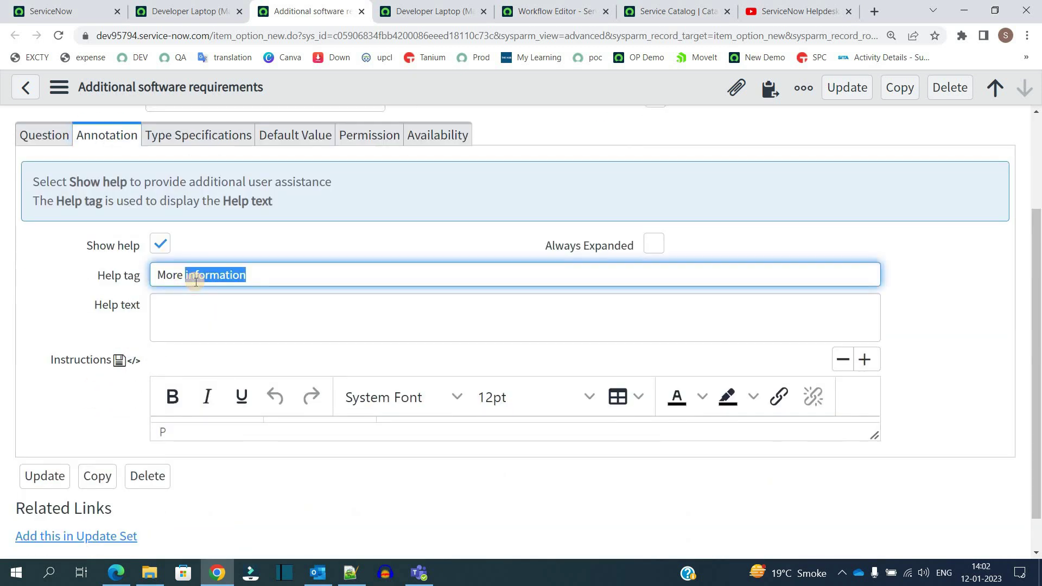
pyautogui.tripleClick(196, 282)
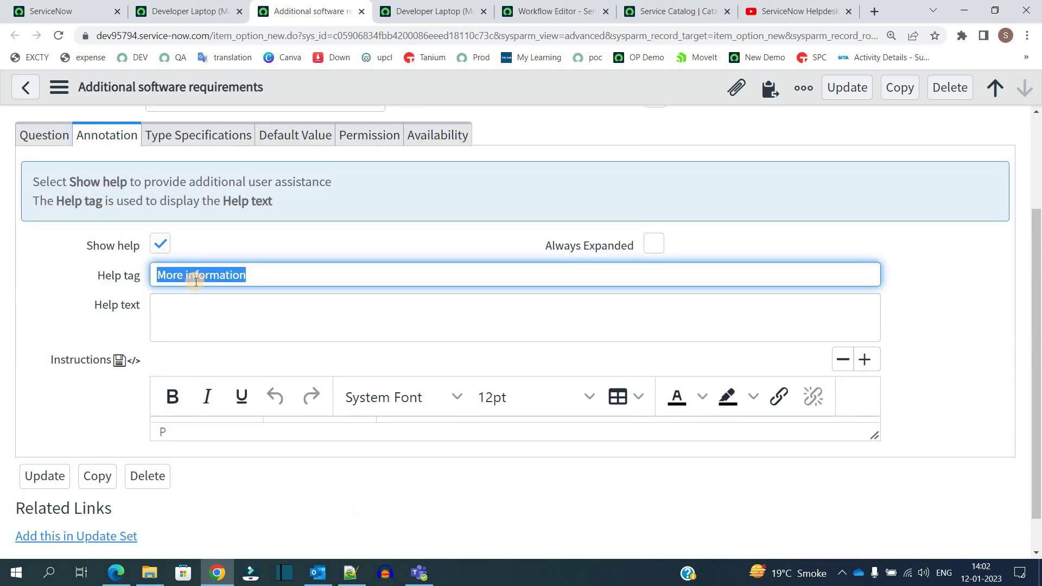
pyautogui.click(160, 244)
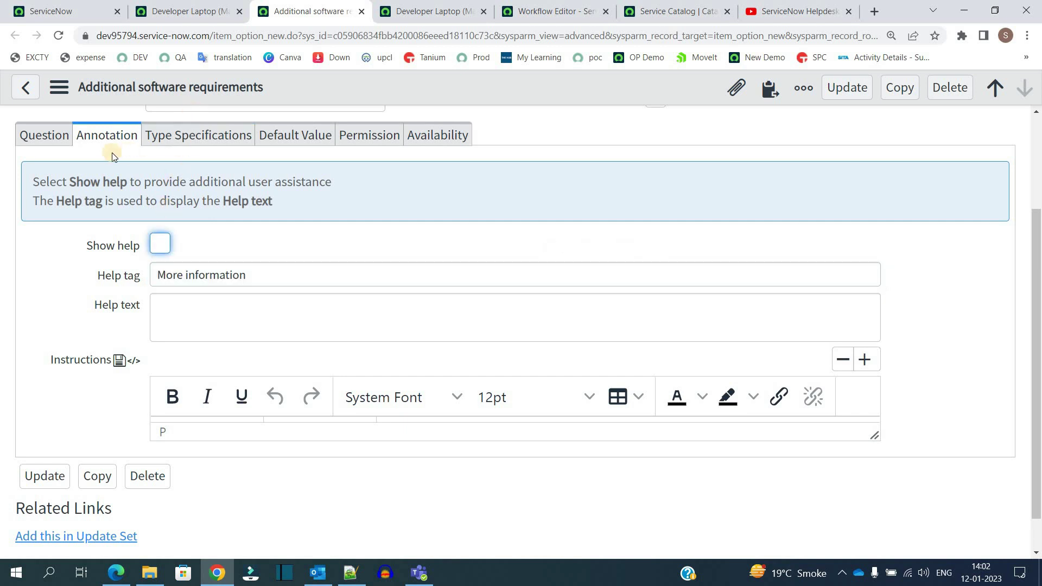
# - Examine the variable's type specifications, including variable attributes, and its default value field
pyautogui.click(200, 138)
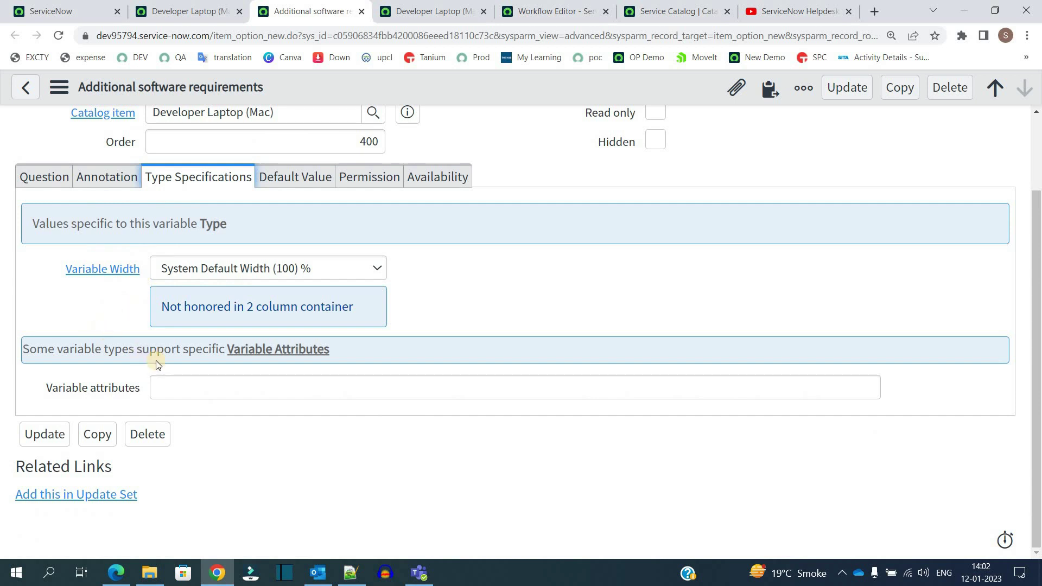
pyautogui.click(170, 382)
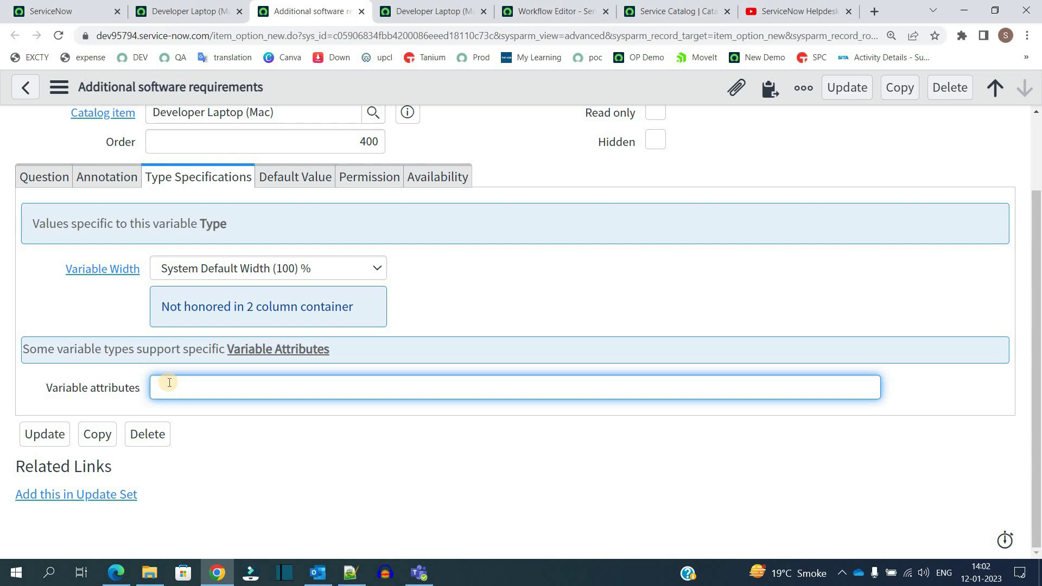
pyautogui.click(302, 180)
pyautogui.click(210, 365)
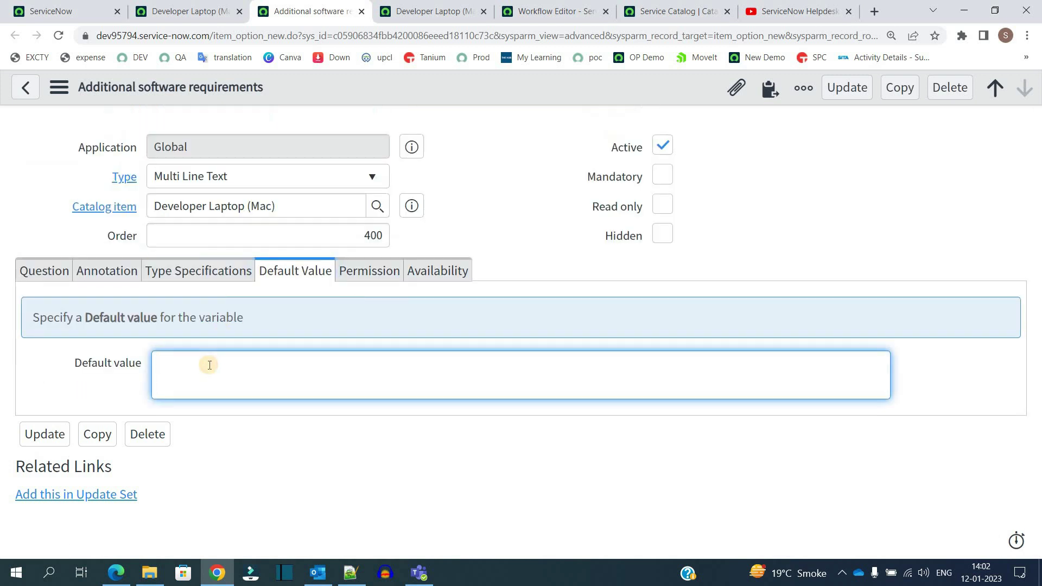
# - Review the variable's permission settings for read, write and create roles
pyautogui.click(378, 271)
pyautogui.scroll(-2, 140, 361)
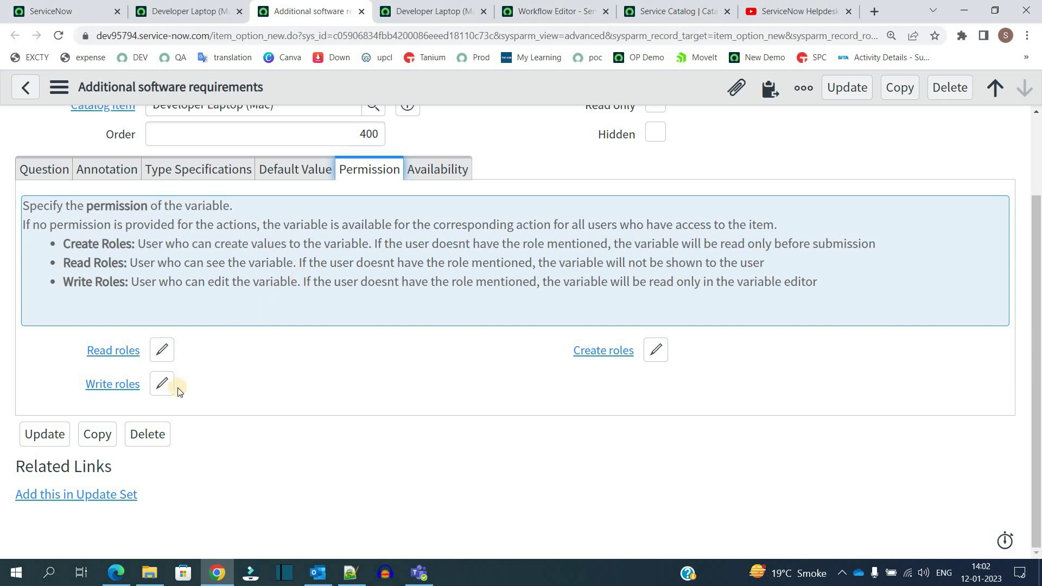
pyautogui.scroll(2, 172, 380)
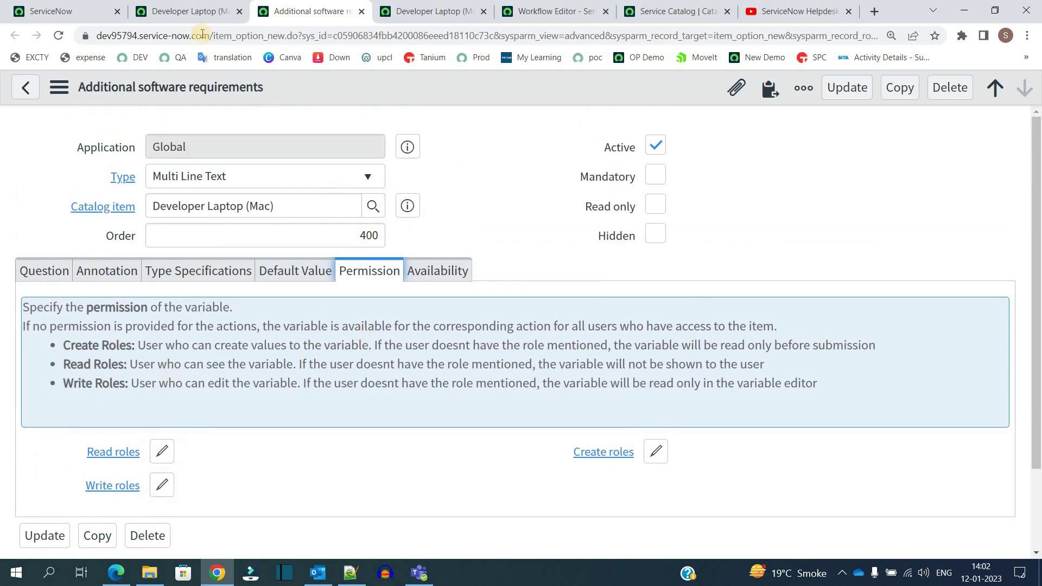
# - Return to the Developer Laptop (Mac) record and review its related Variables, Variable Sets and Catalog UI Policies lists
pyautogui.click(197, 12)
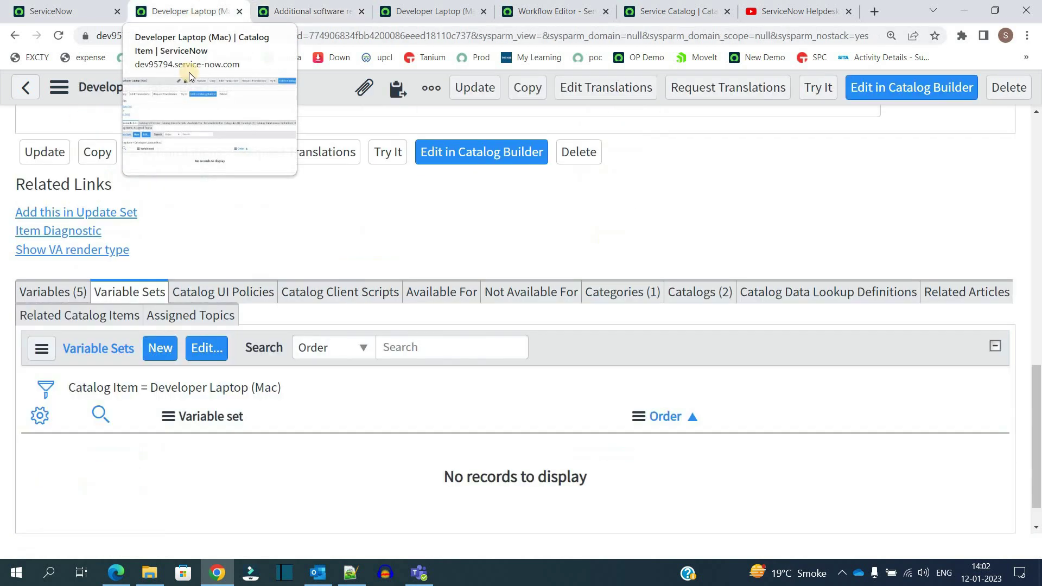
pyautogui.click(43, 291)
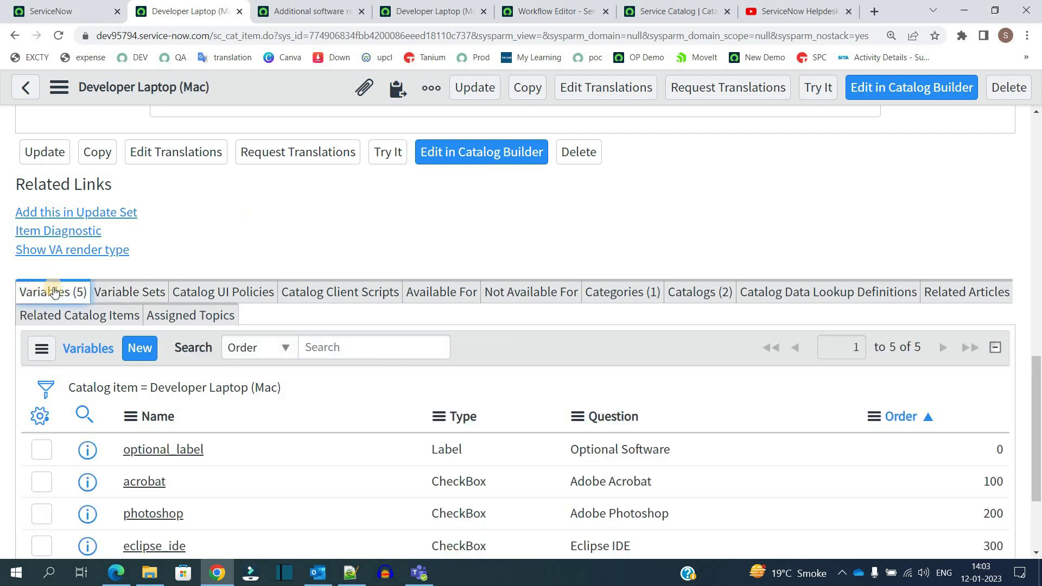
pyautogui.click(141, 300)
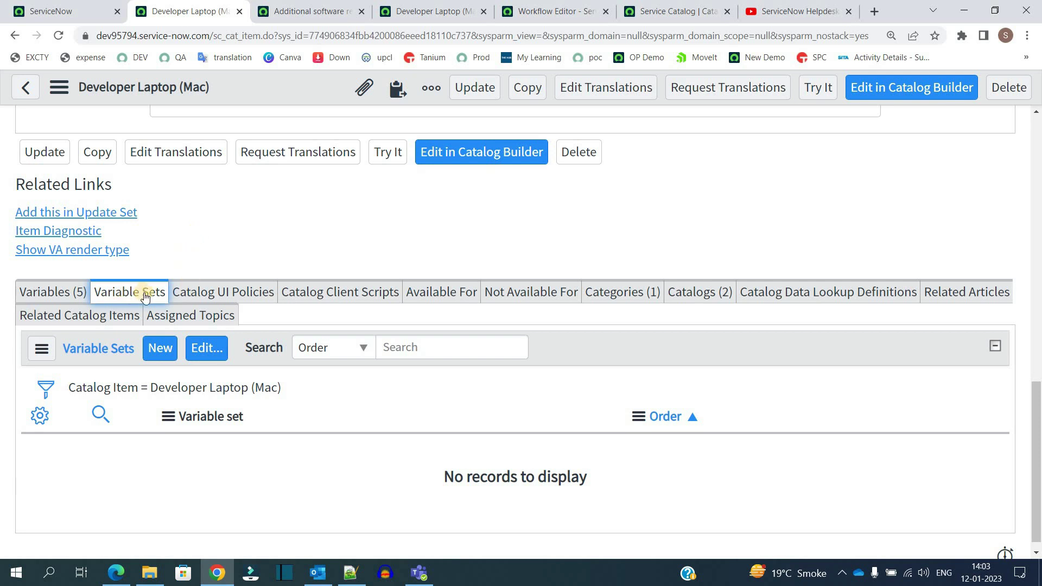
pyautogui.click(242, 293)
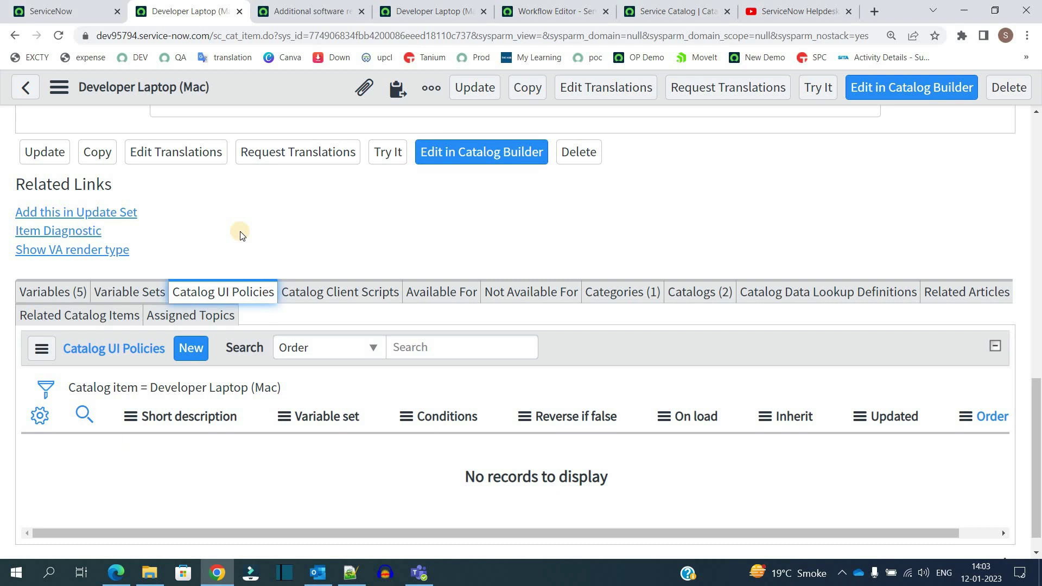
pyautogui.scroll(20, 211, 201)
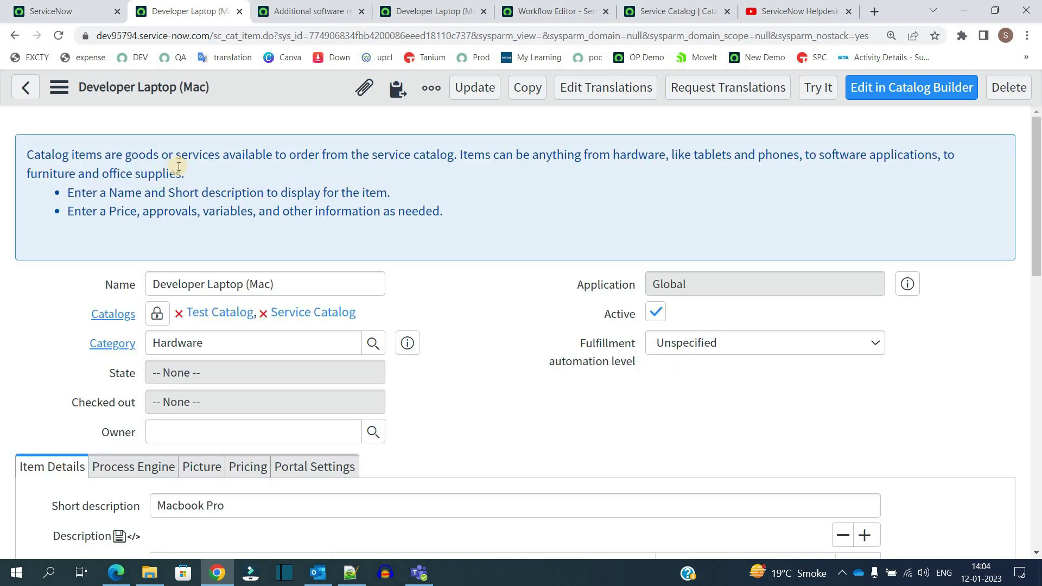